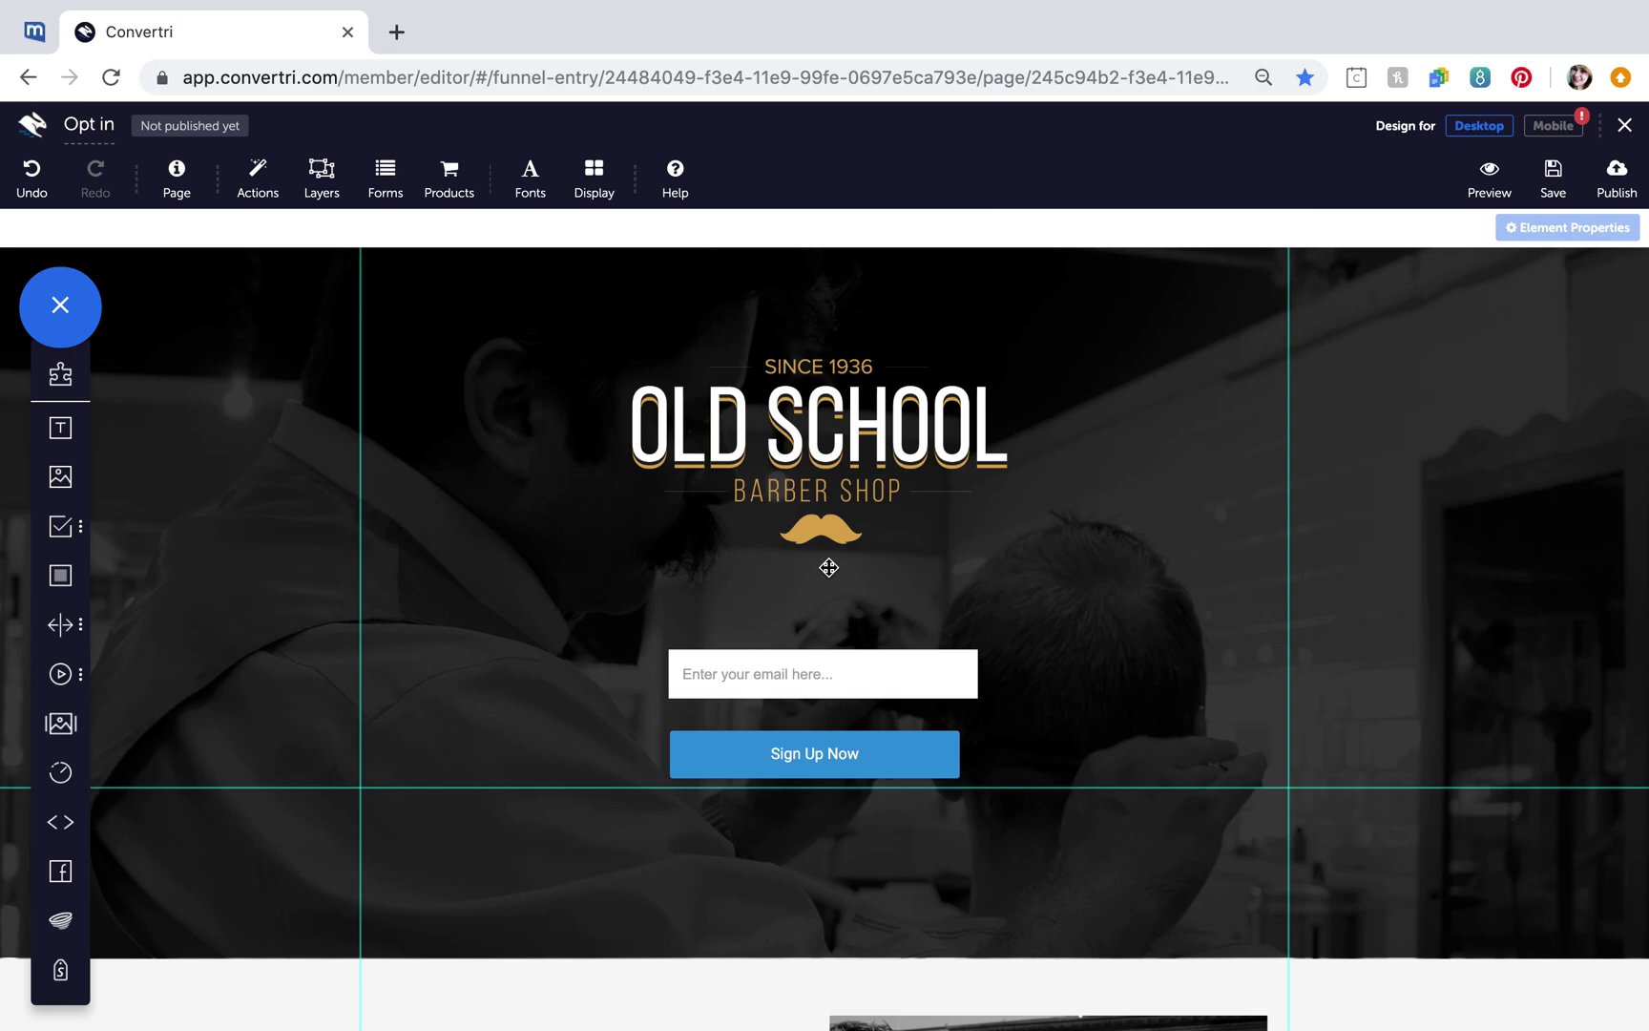
Show the page's layer list, which contains only the Main Page layer.
left_click(322, 177)
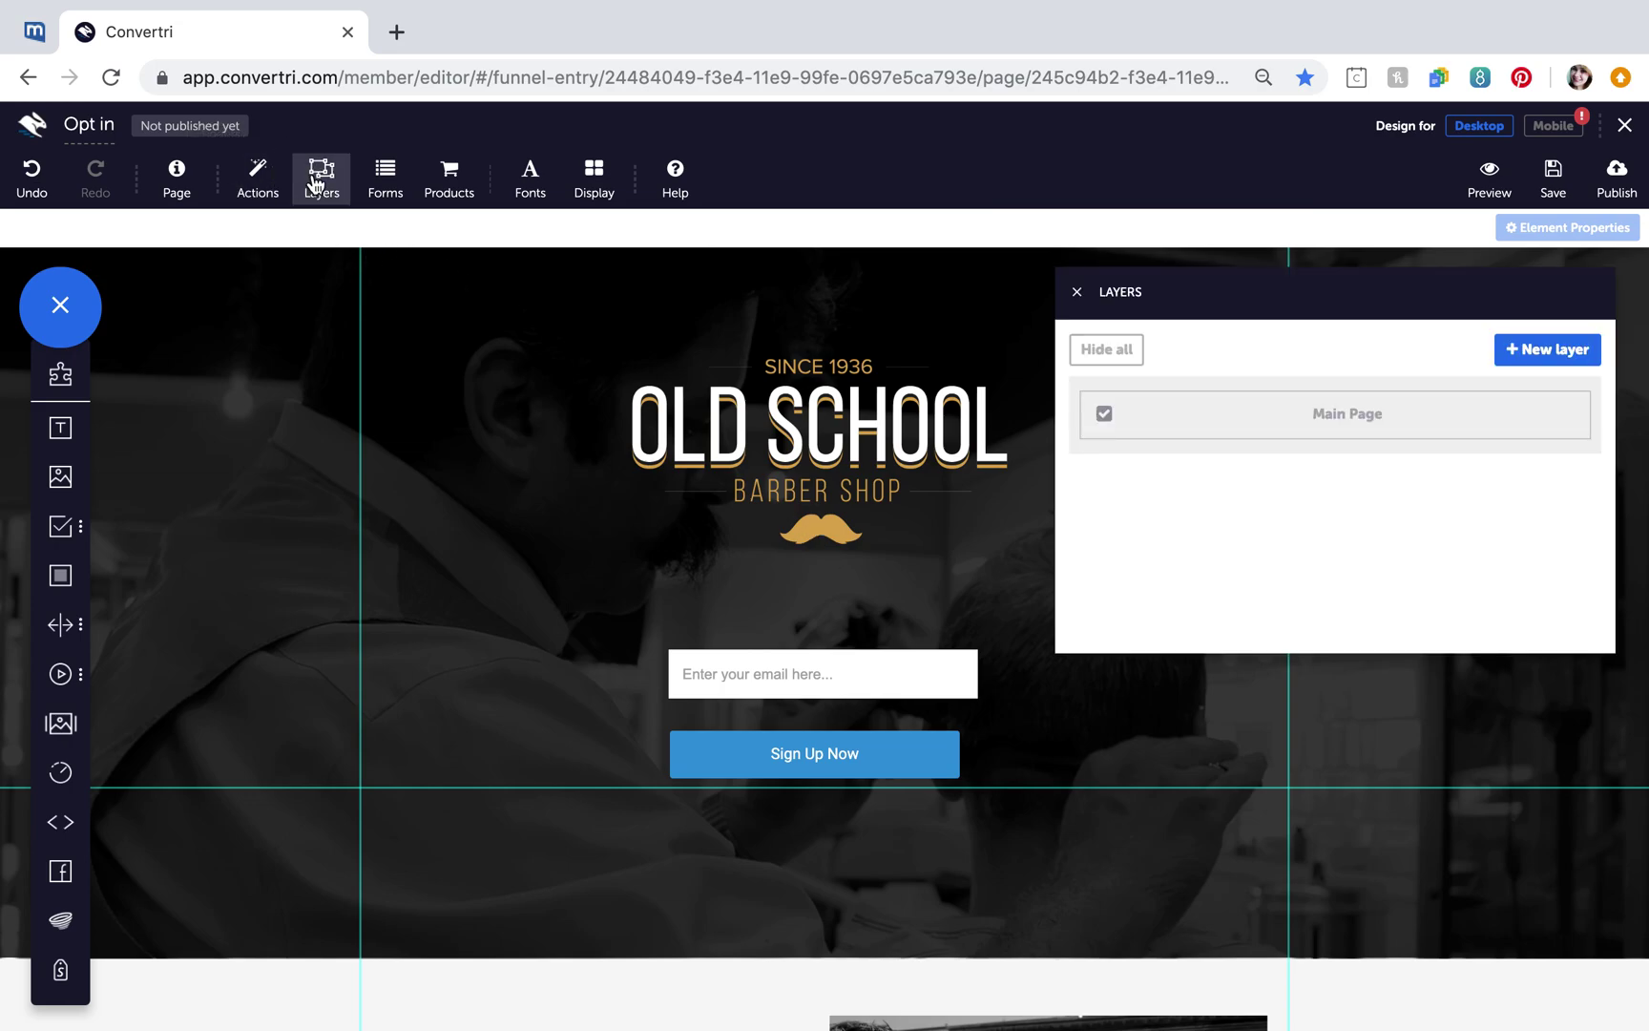
Create a new hidden layer named 'pop up' above Main Page.
left_click(1538, 355)
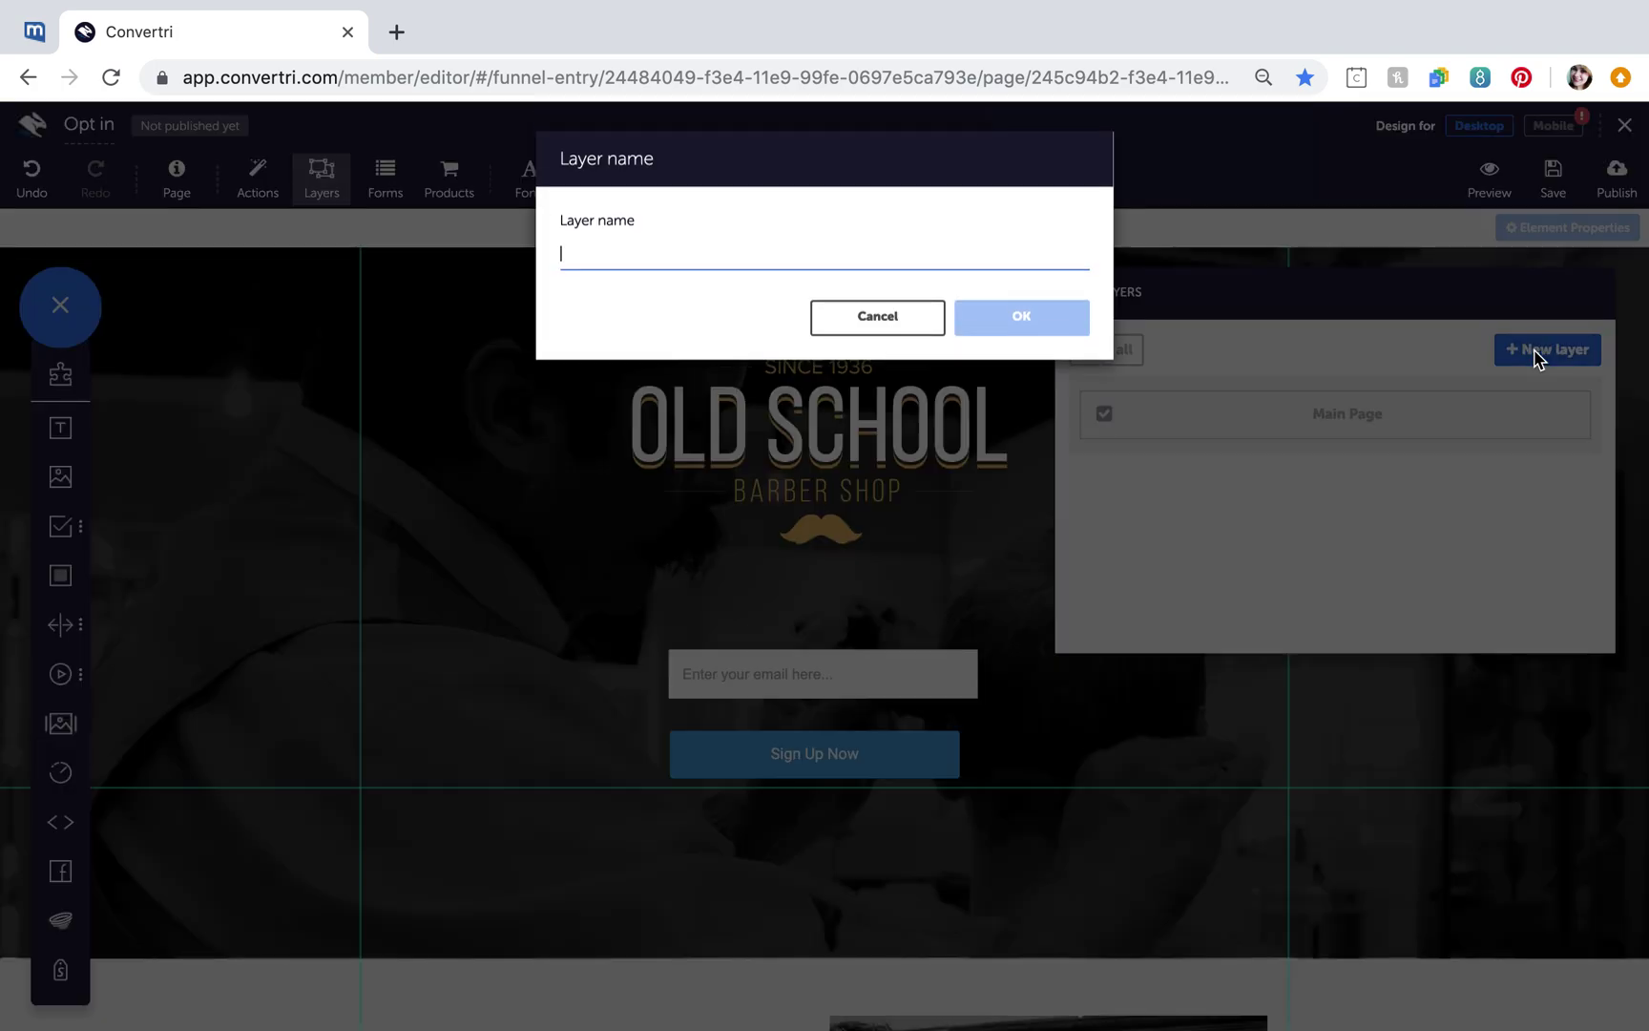
type("pop up")
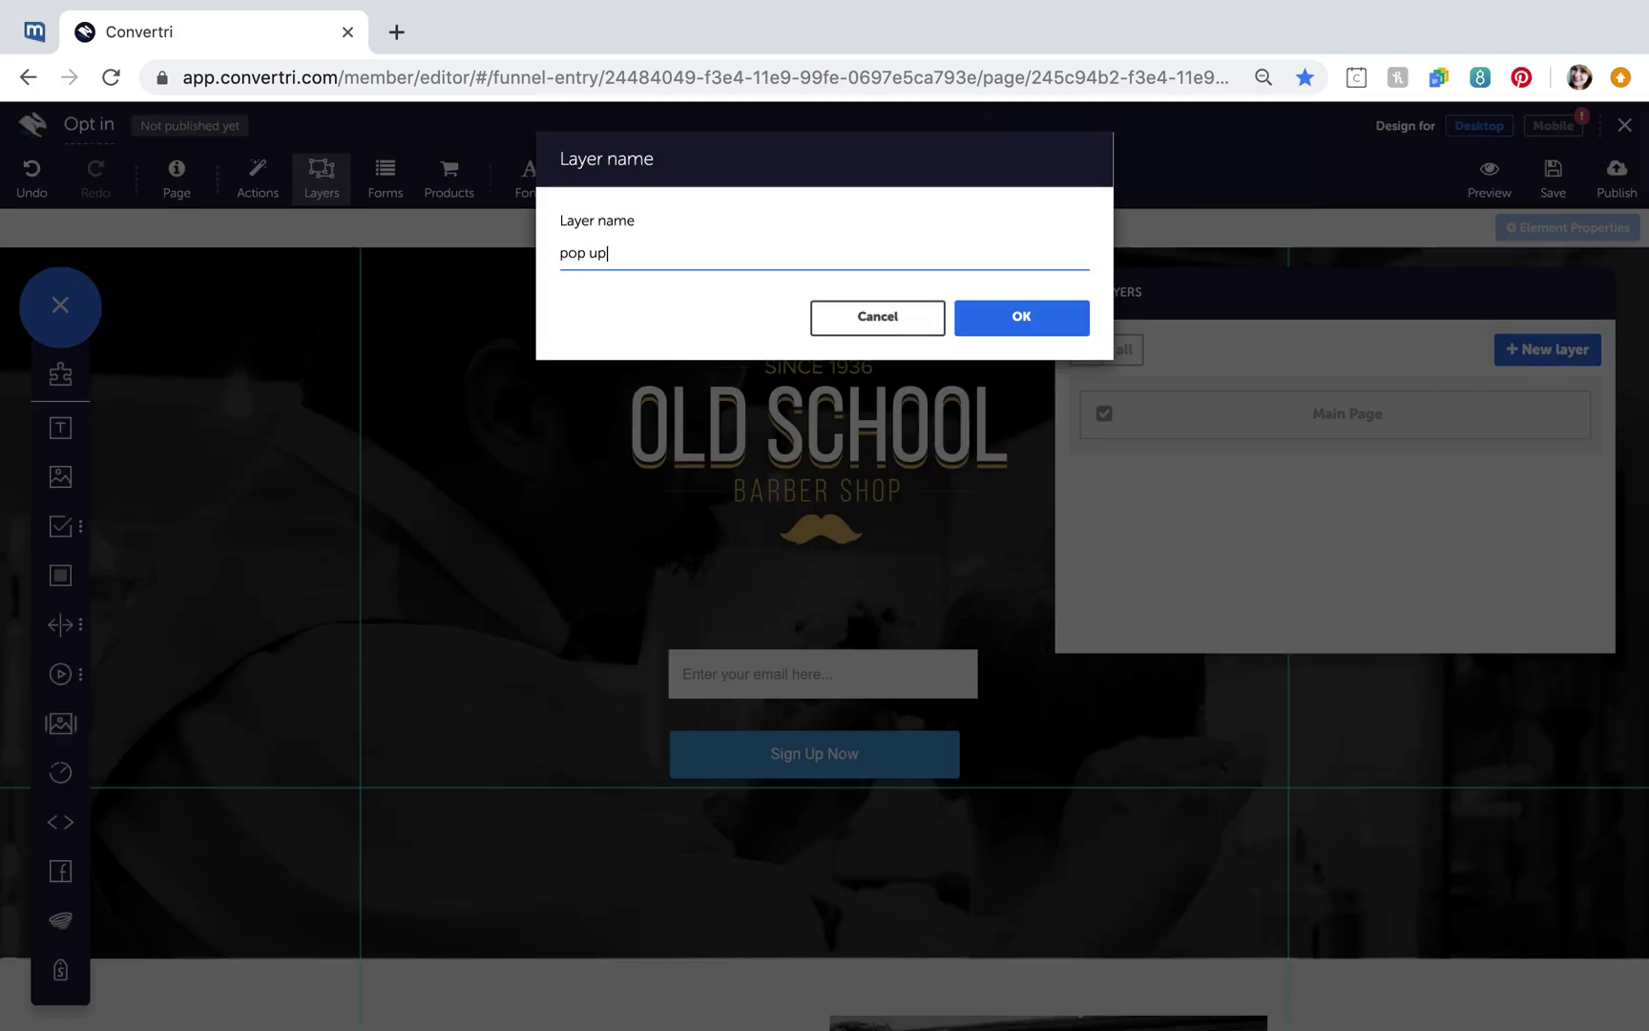
left_click(1029, 318)
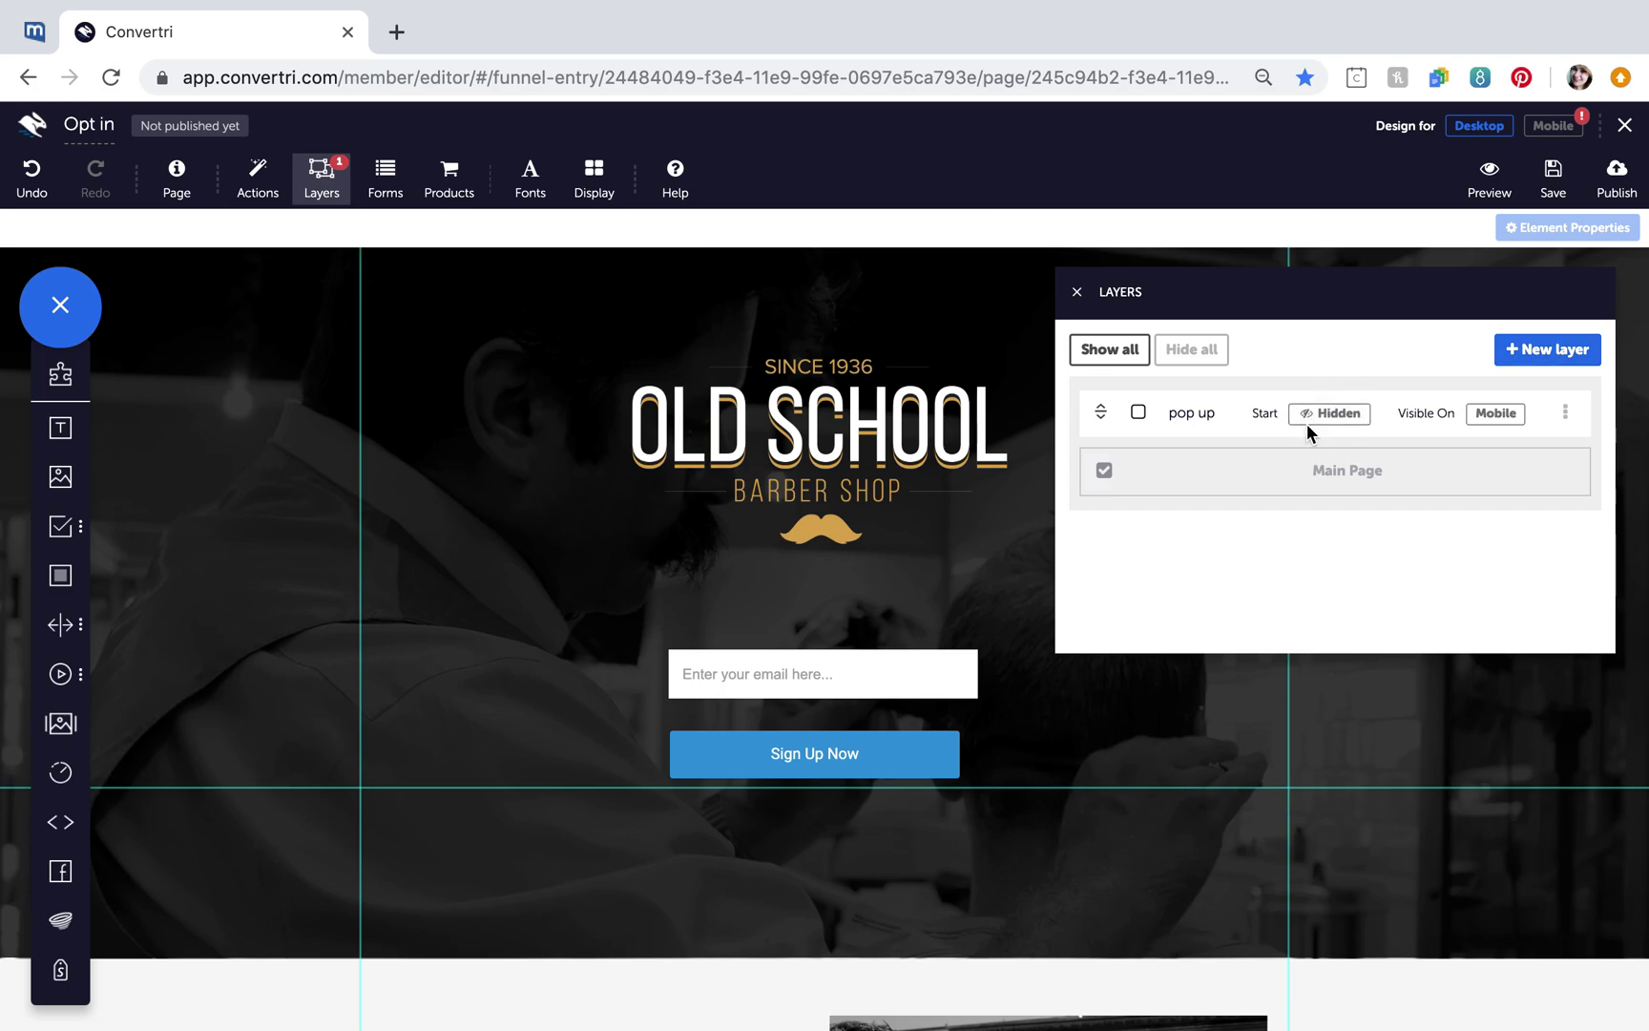
Select the pop up layer for editing and pick a blank Panel element to add.
left_click(1139, 414)
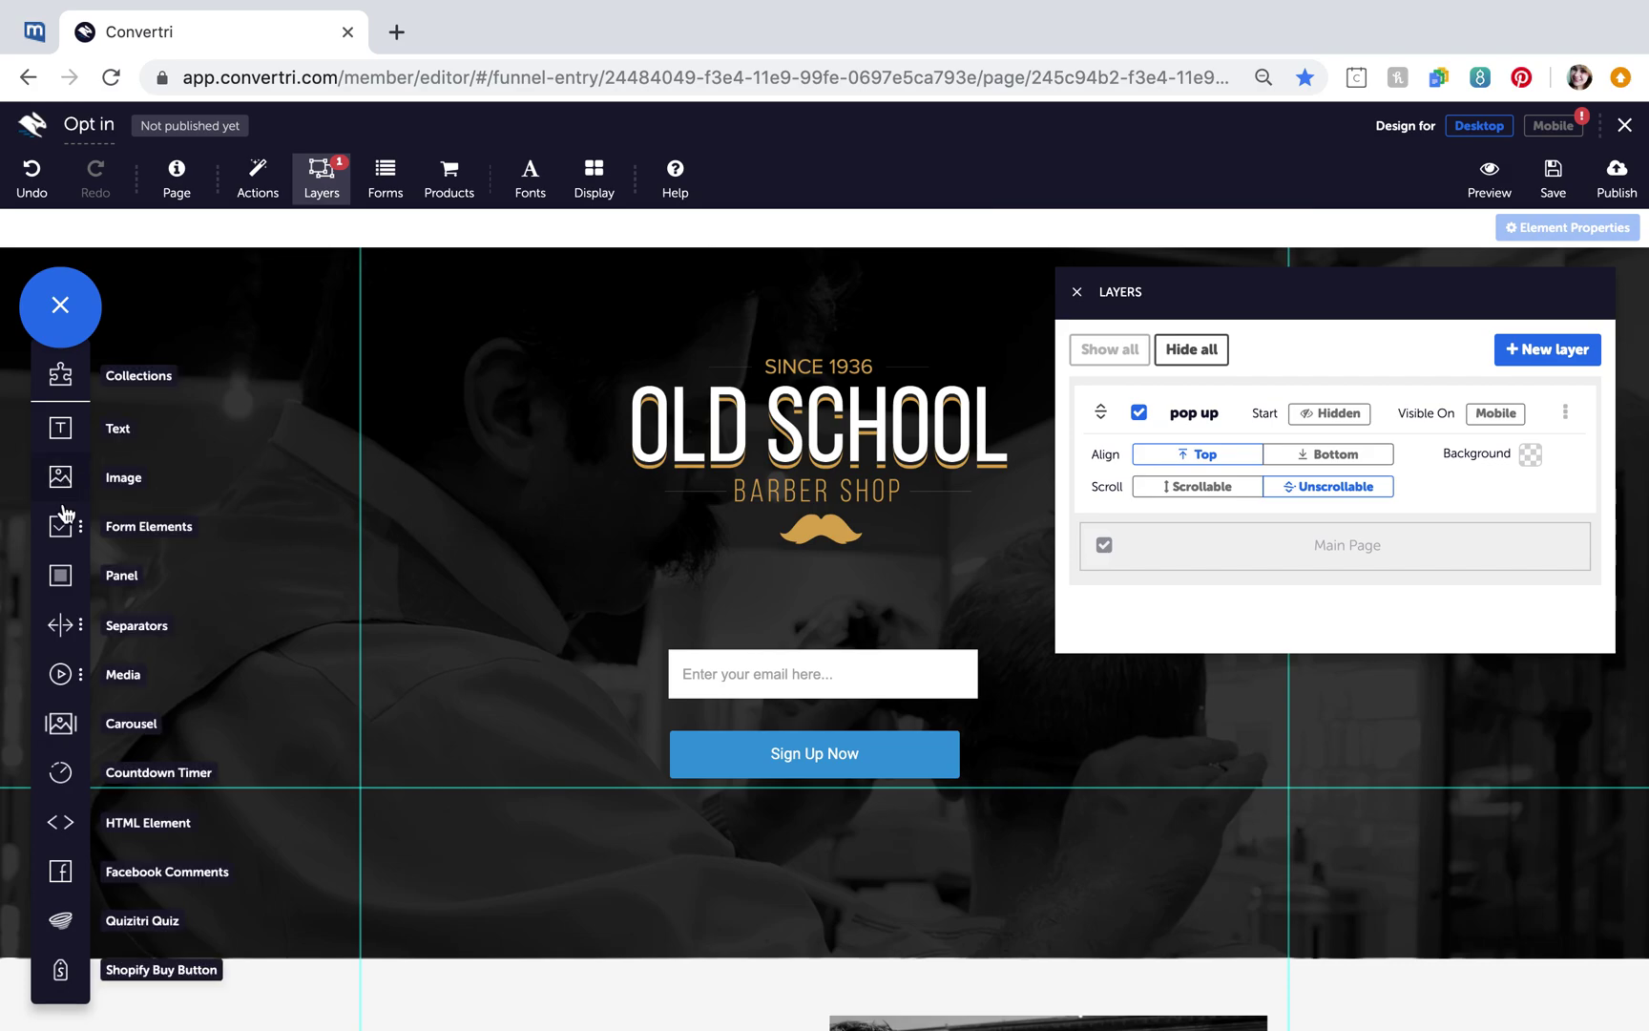
left_click(64, 579)
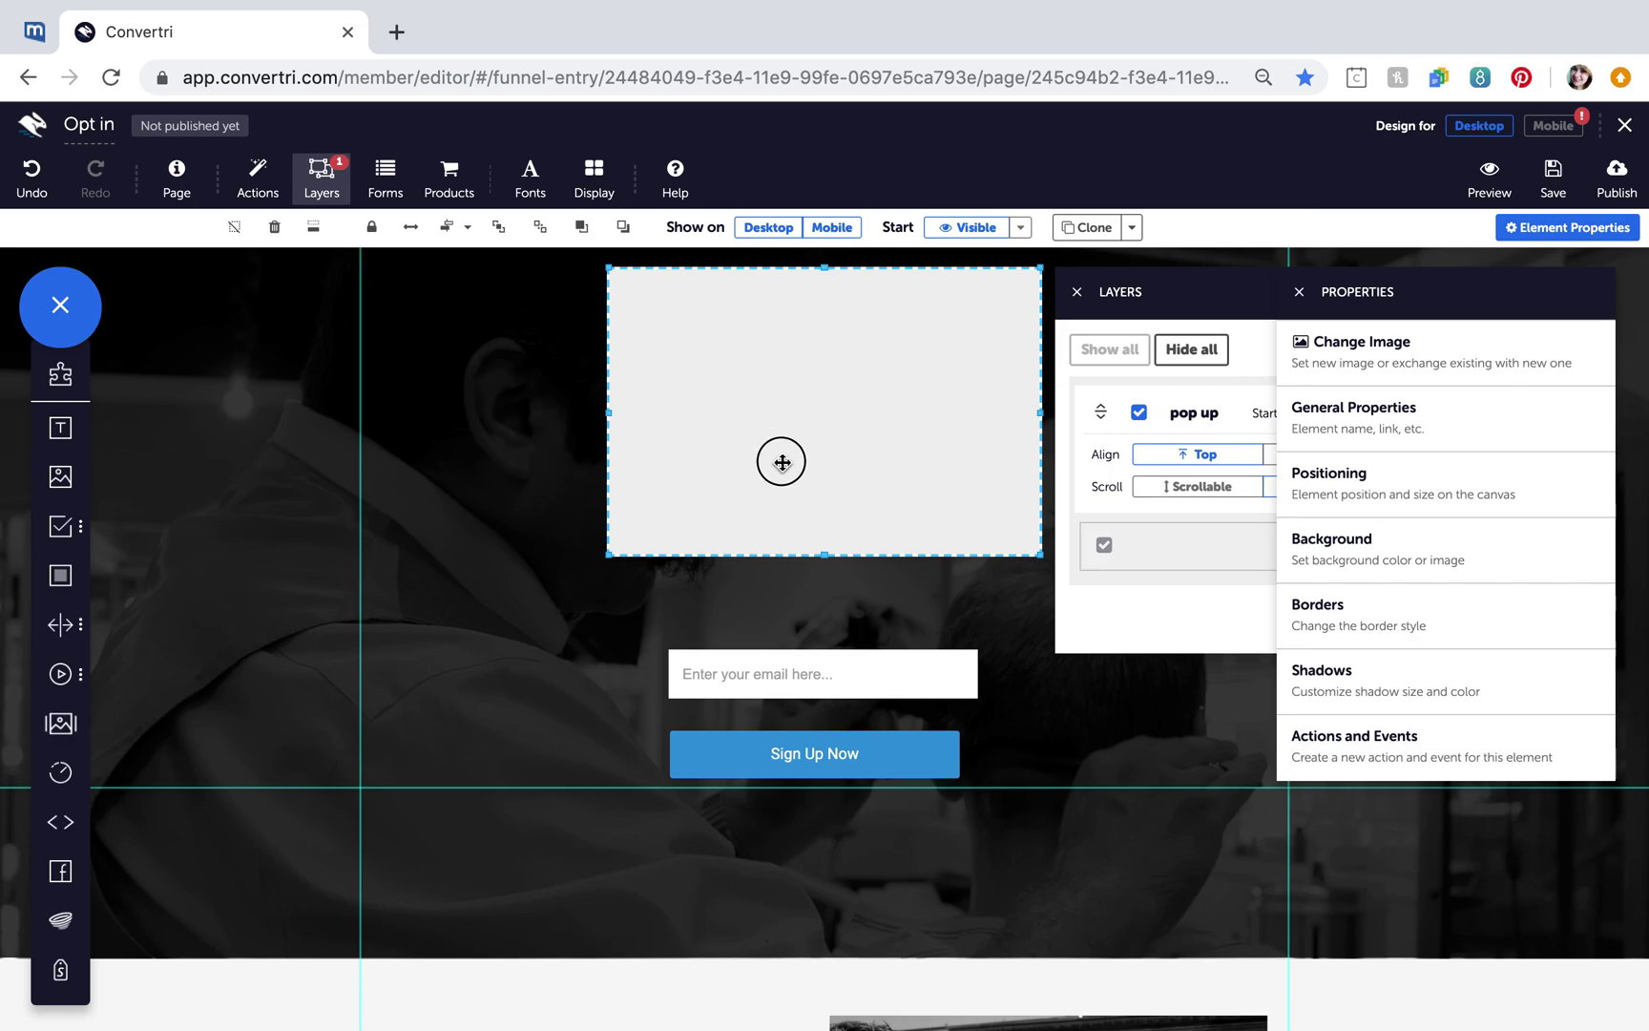
Place a panel on the pop up layer and enlarge it over the headline and form.
left_click_drag(781, 456, 729, 509)
left_click_drag(915, 605, 1079, 765)
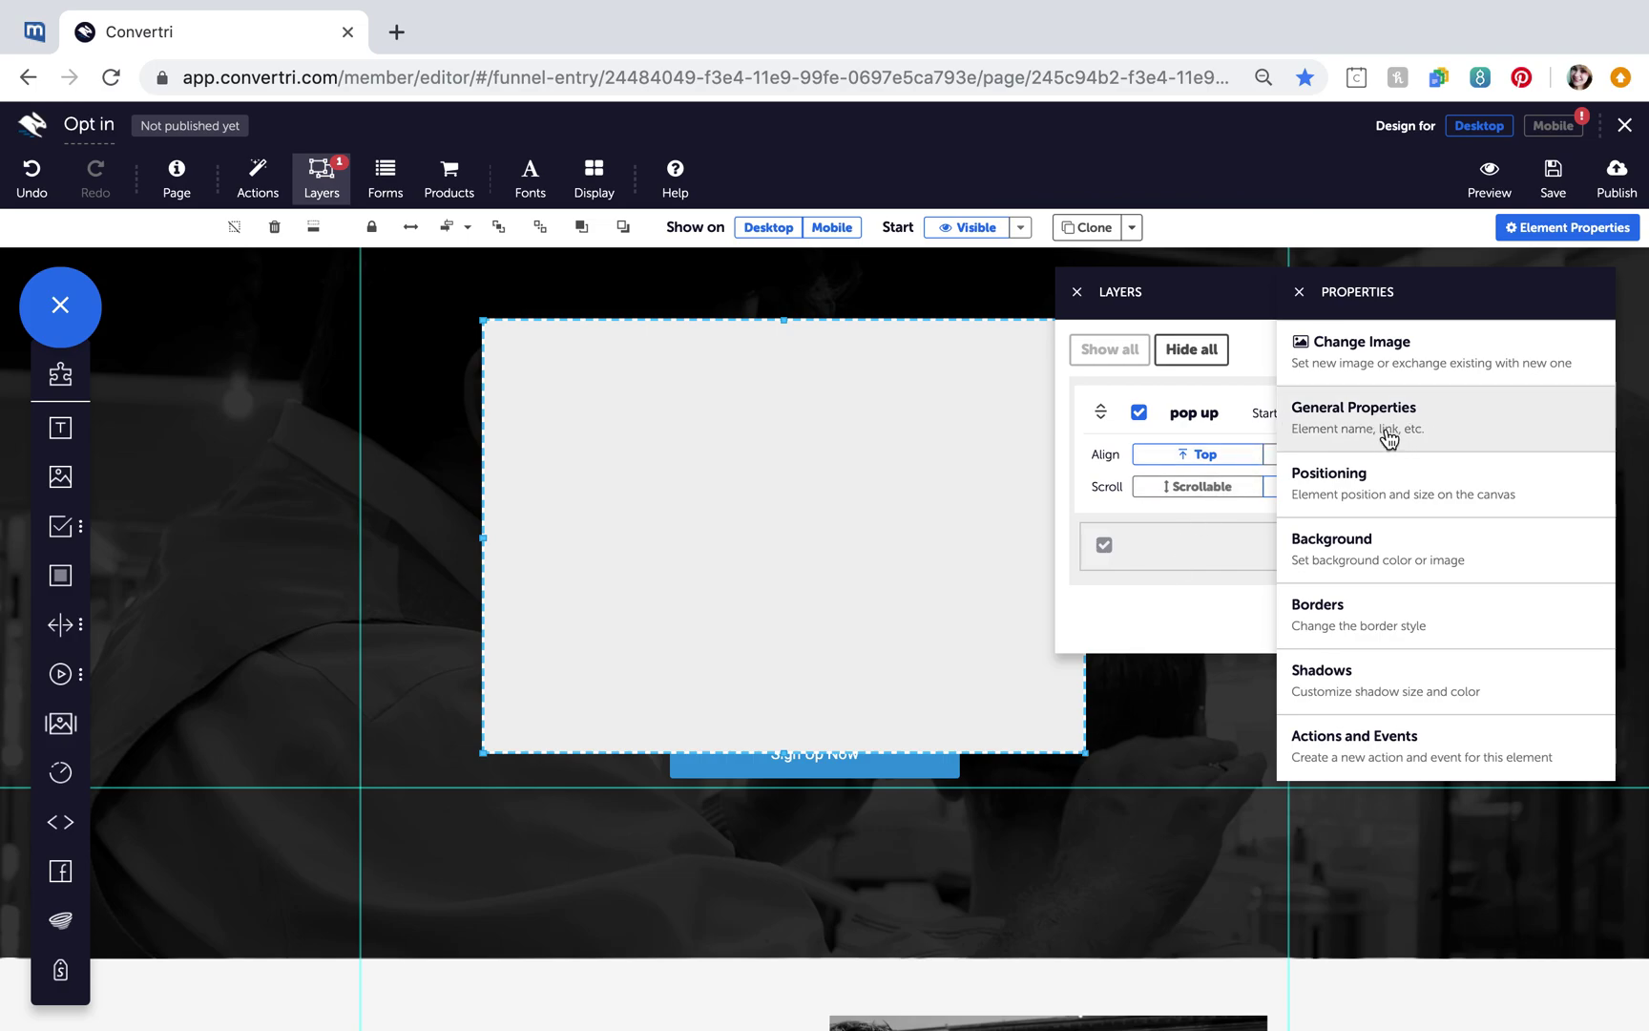
Give the panel a slightly translucent light grey background colour.
left_click(1382, 541)
left_click(1309, 410)
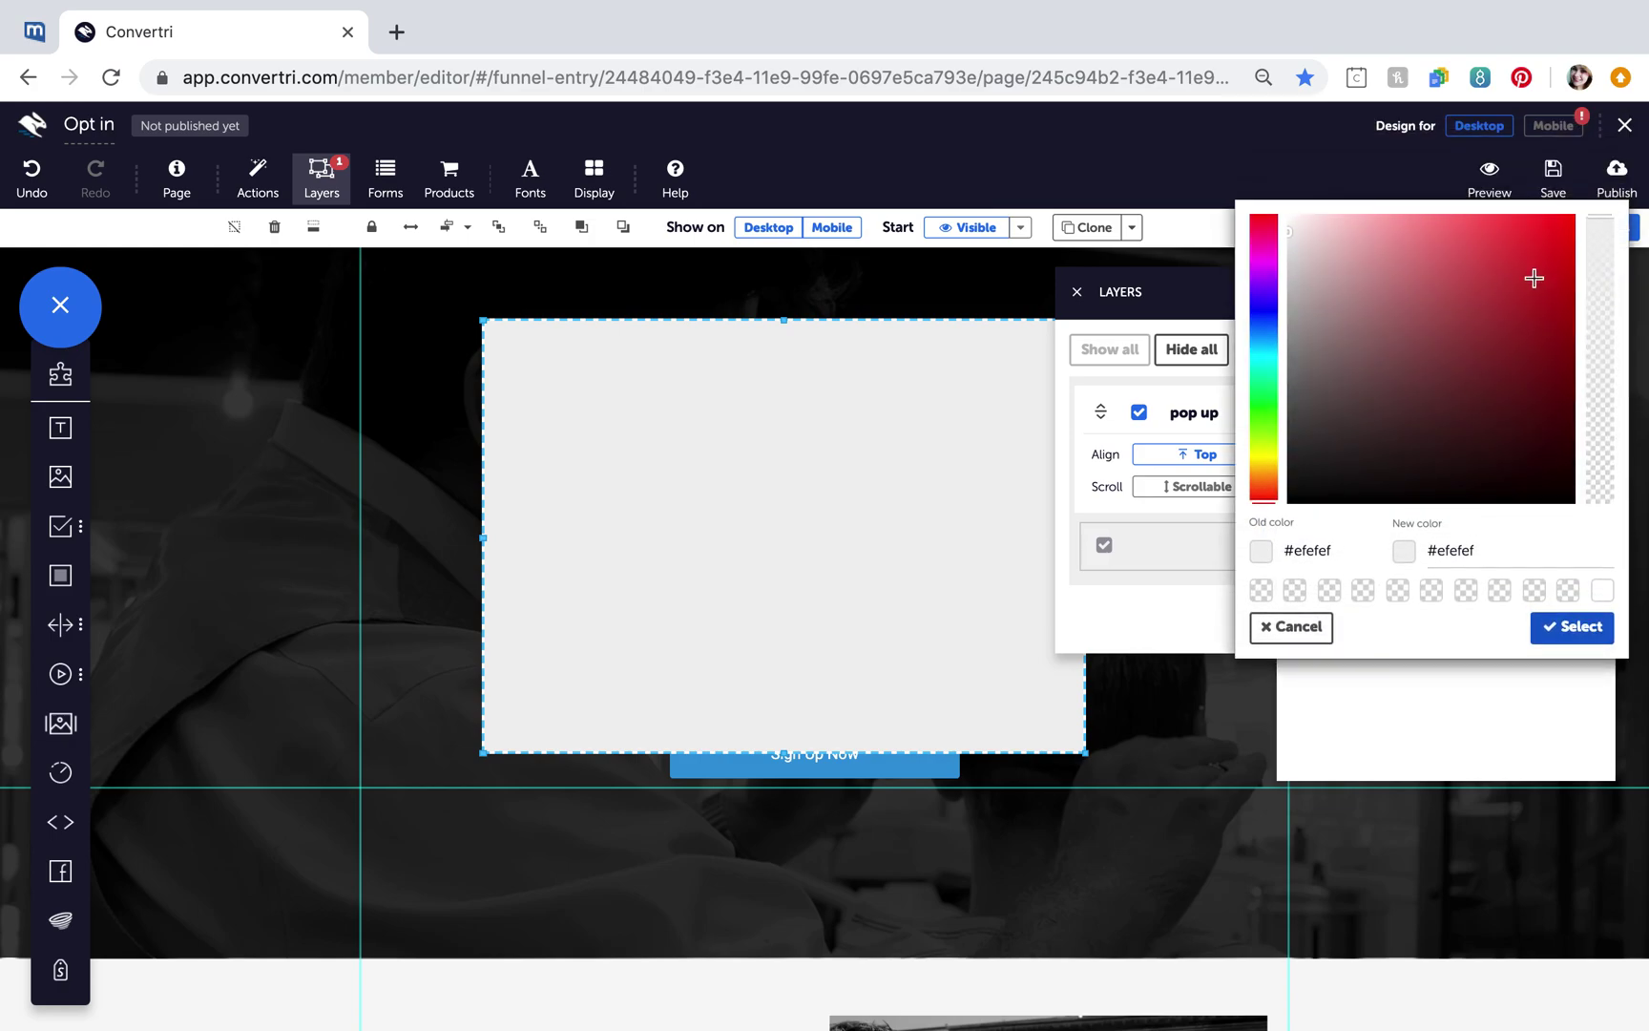
left_click(1603, 261)
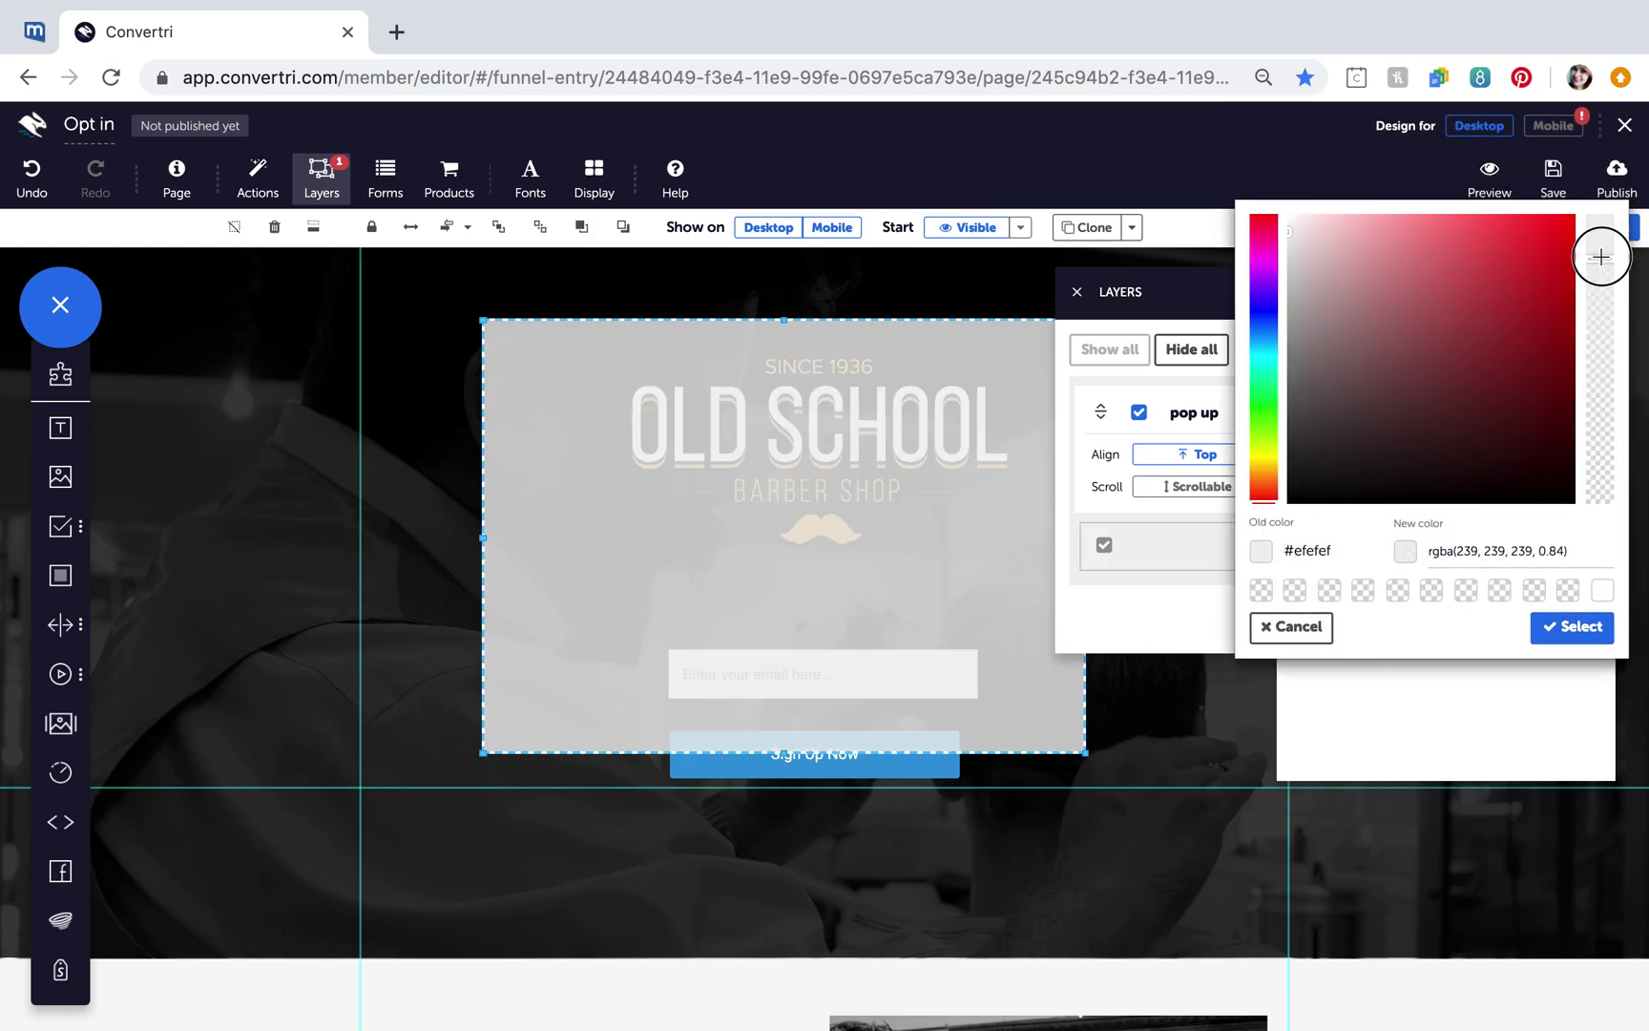
left_click_drag(1601, 251, 1600, 226)
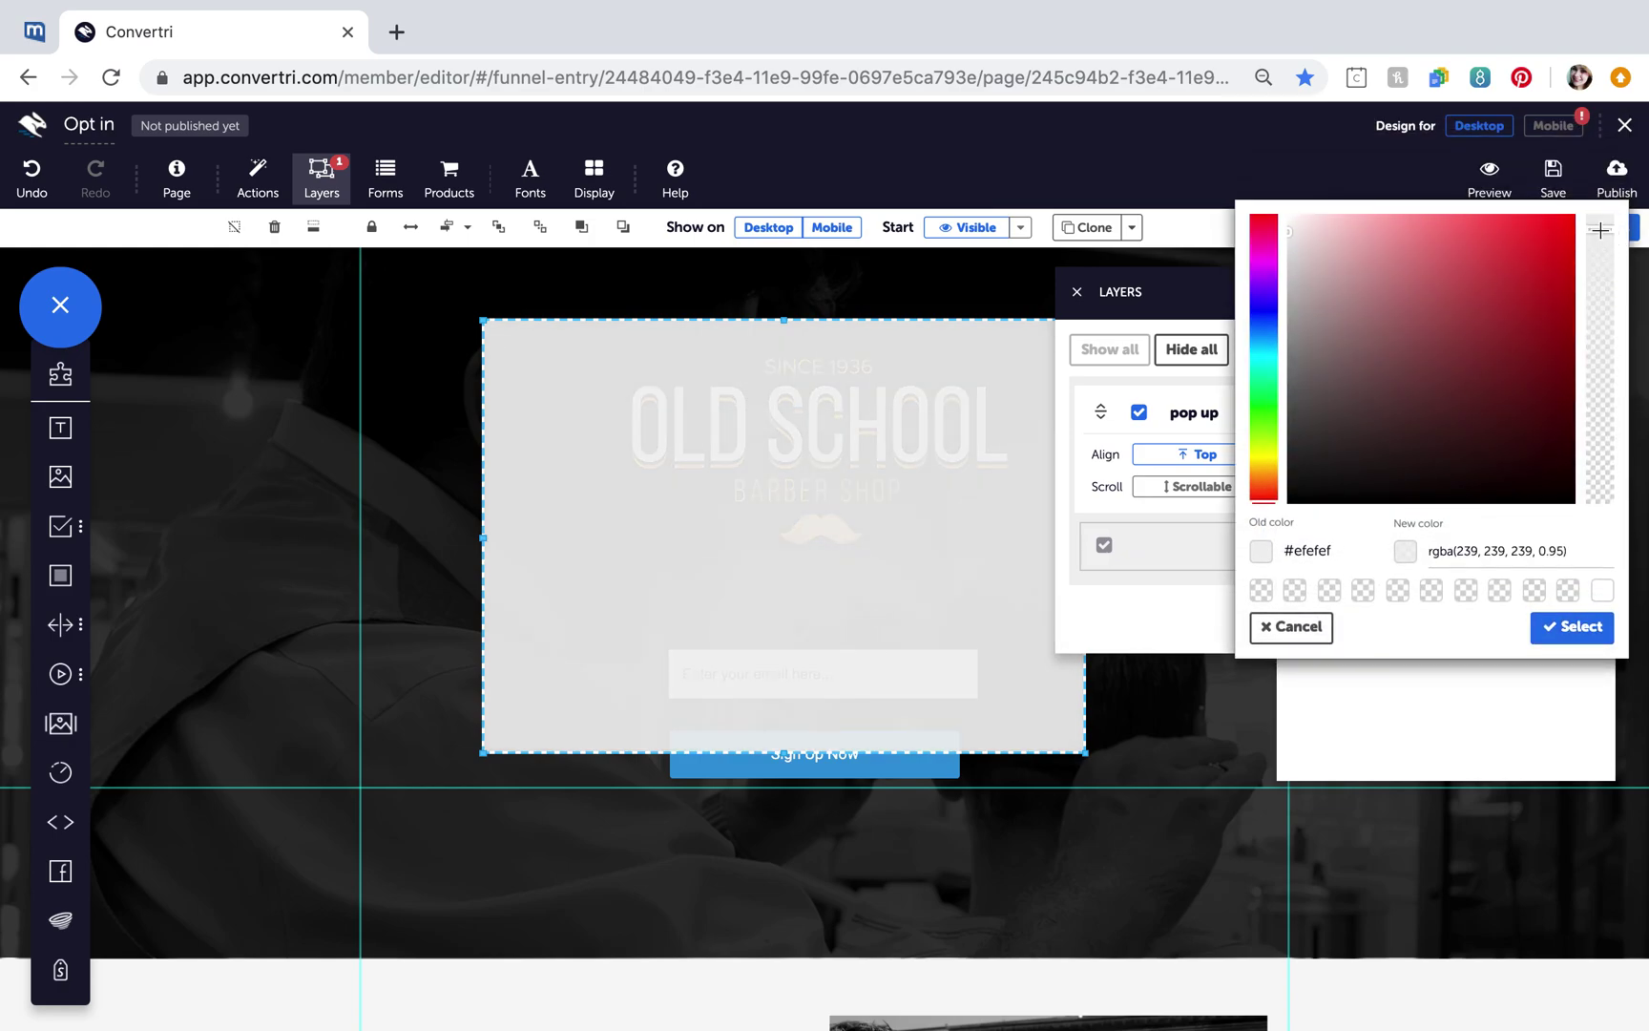
left_click(1598, 628)
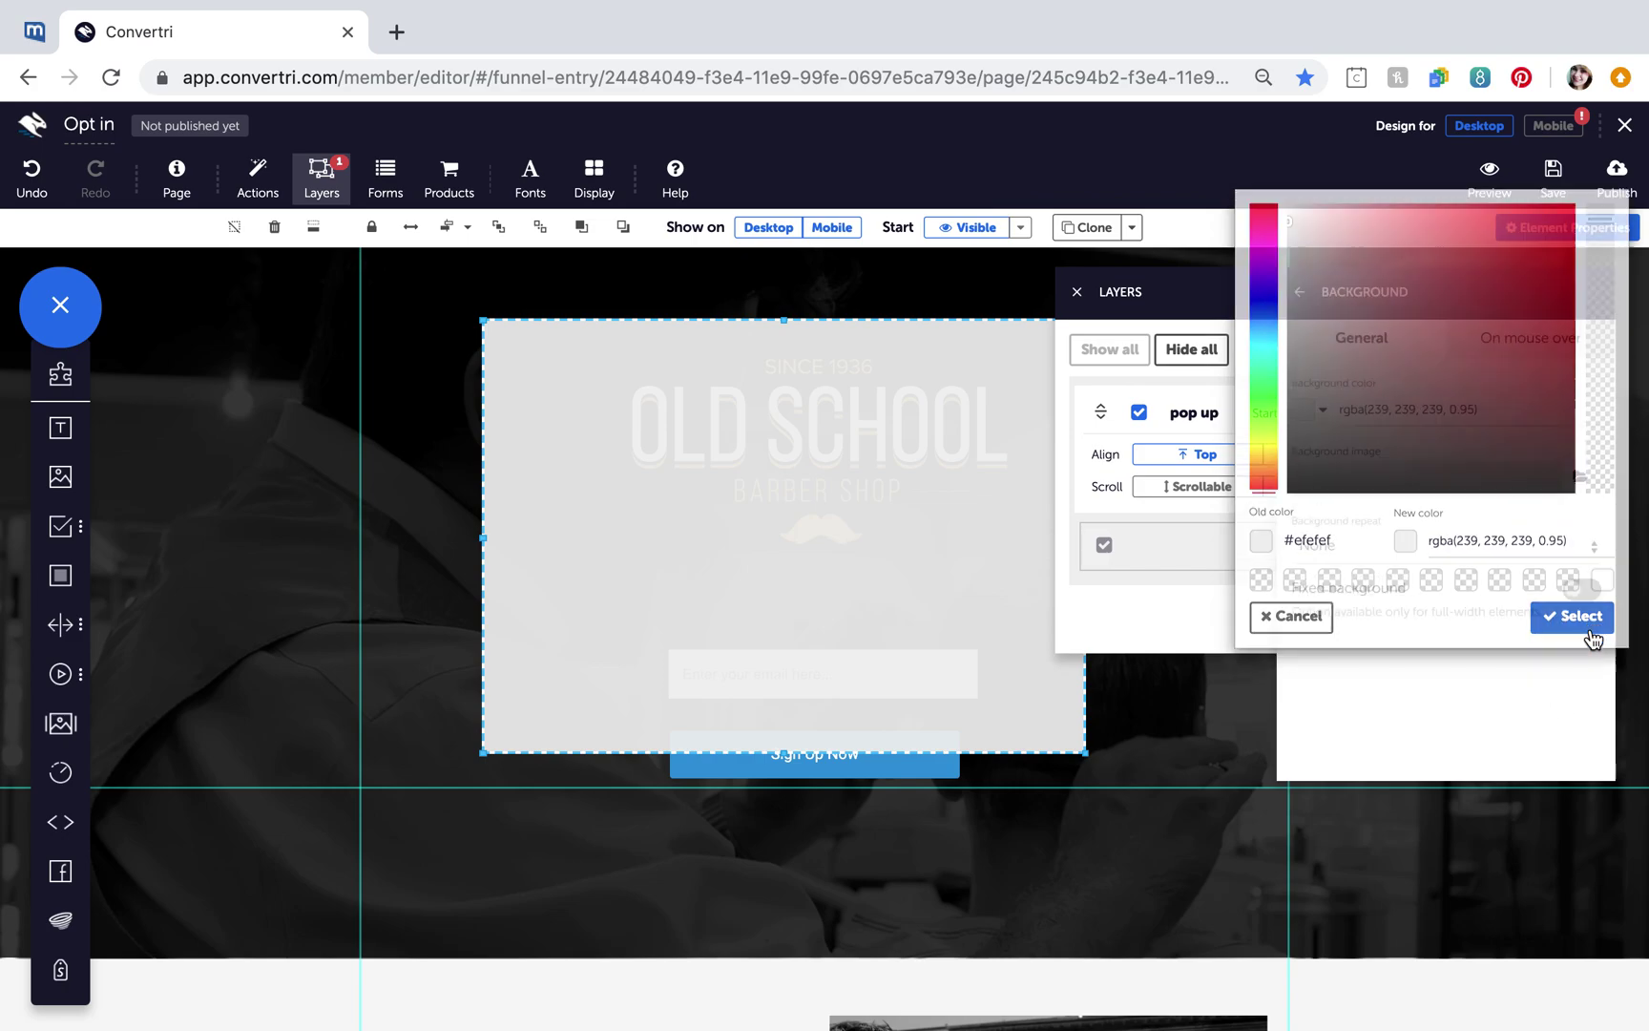
left_click(1299, 291)
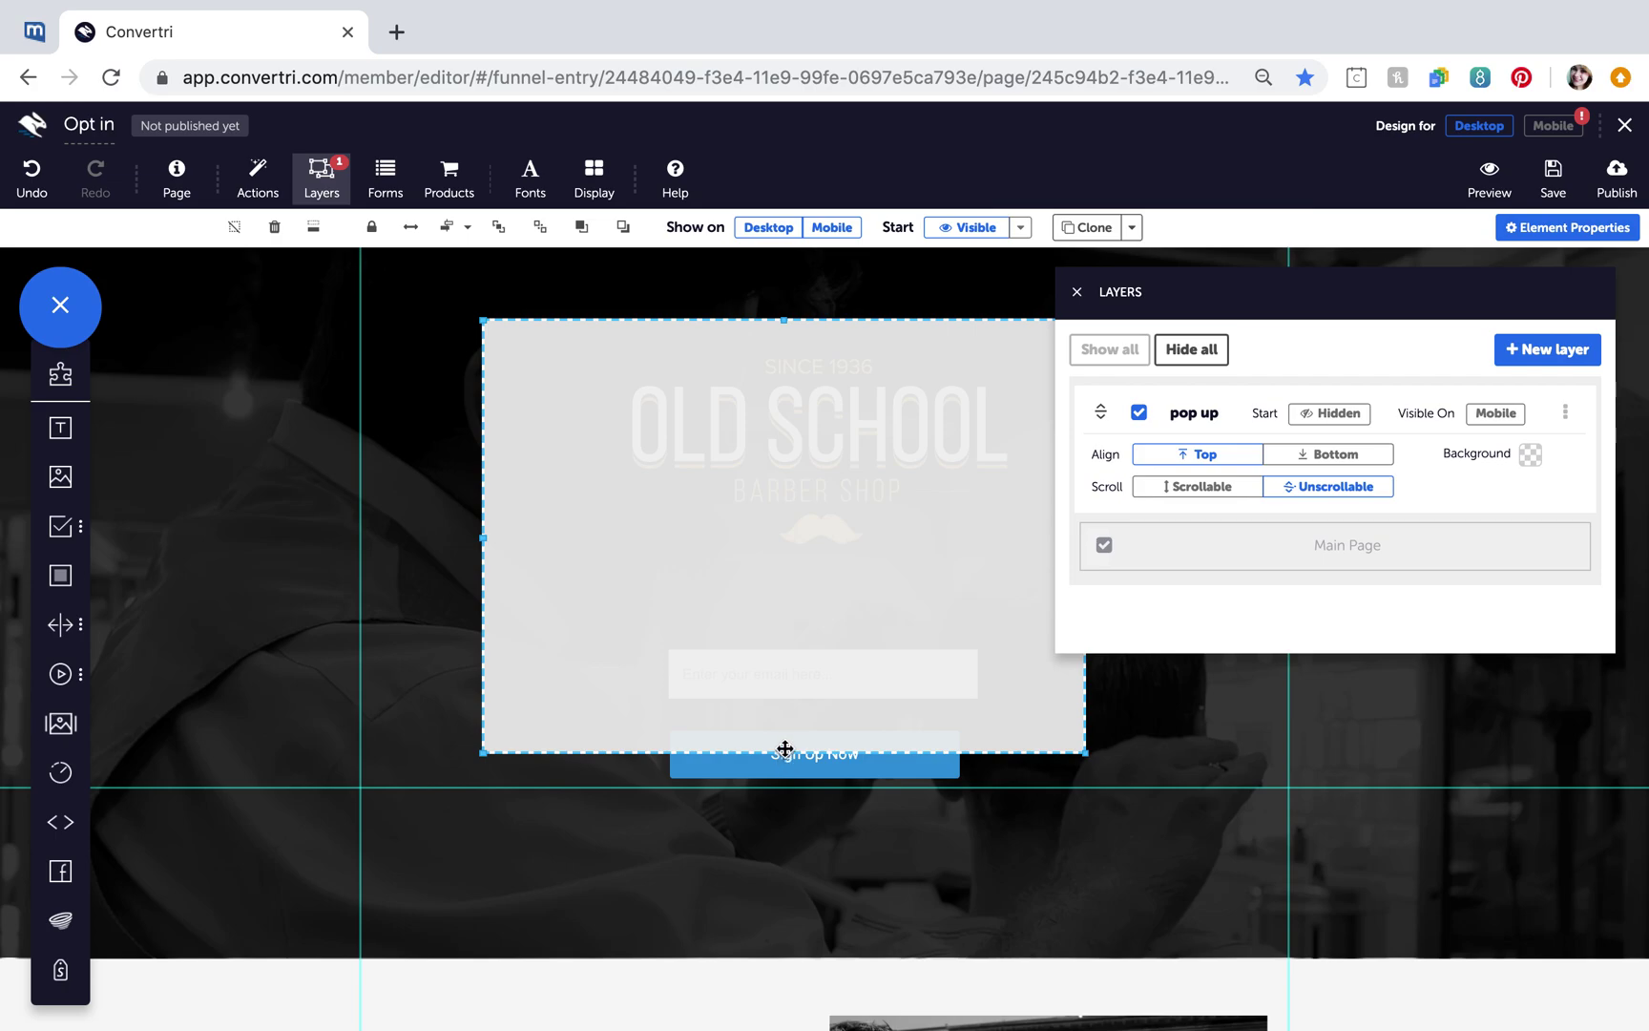
Shorten the panel to end above the email field, keeping the layer unscrollable.
left_click(777, 799)
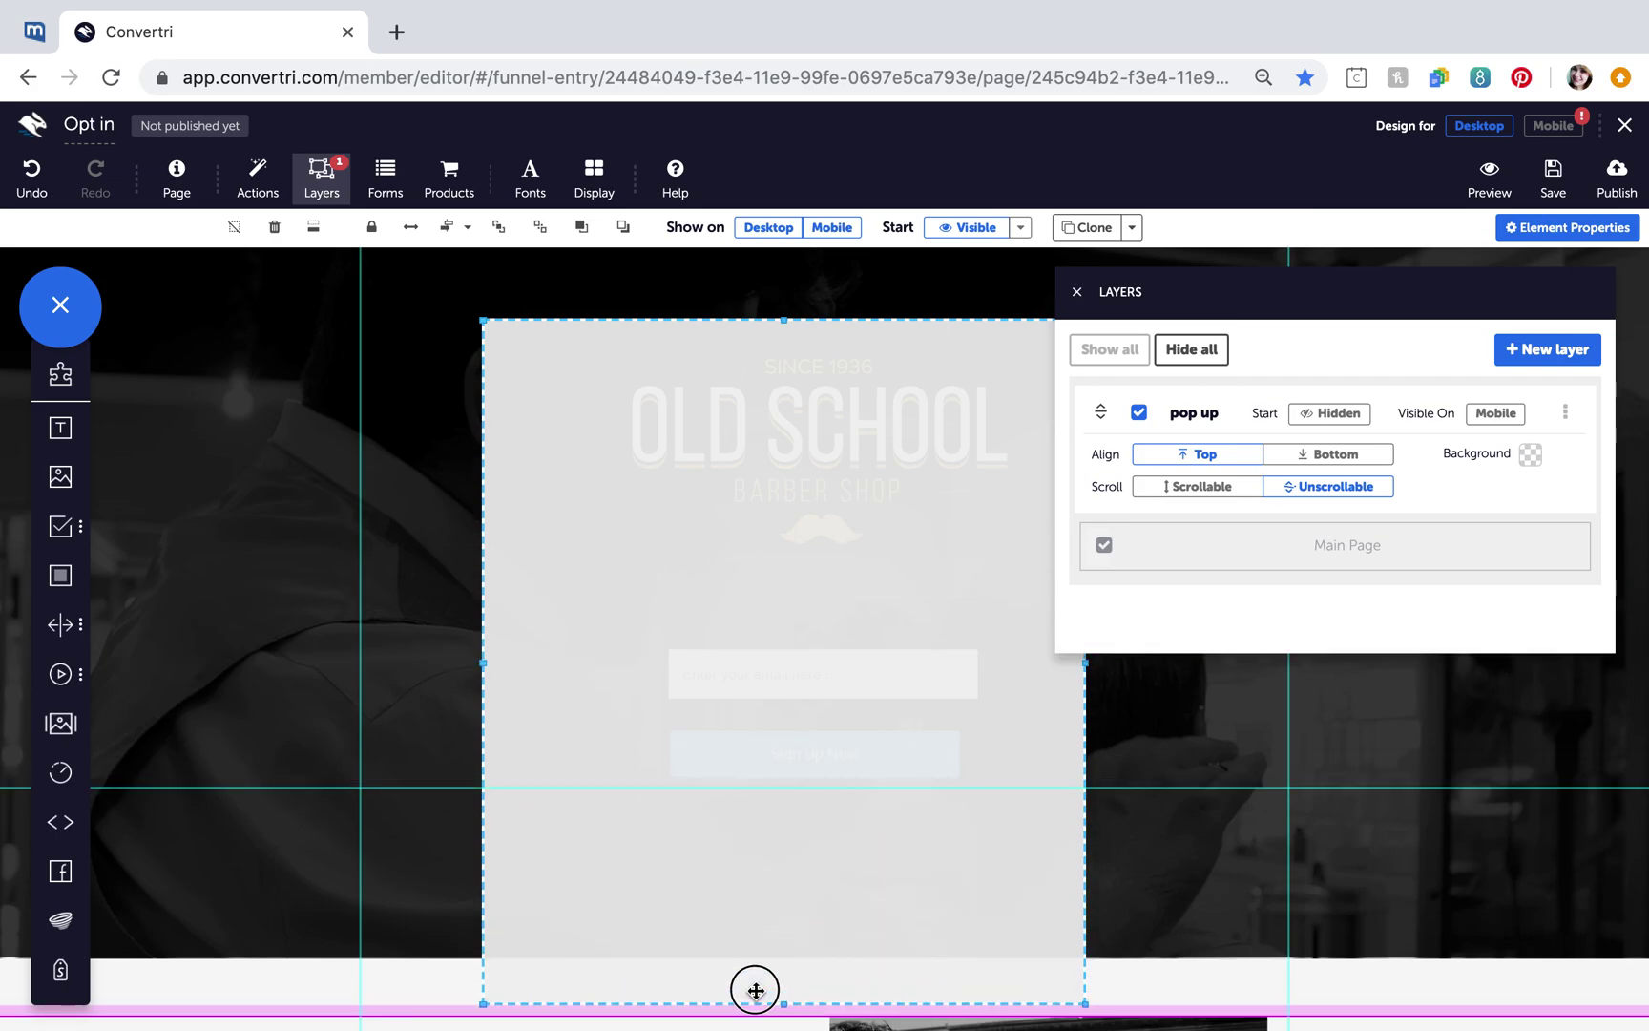
left_click_drag(776, 798, 779, 676)
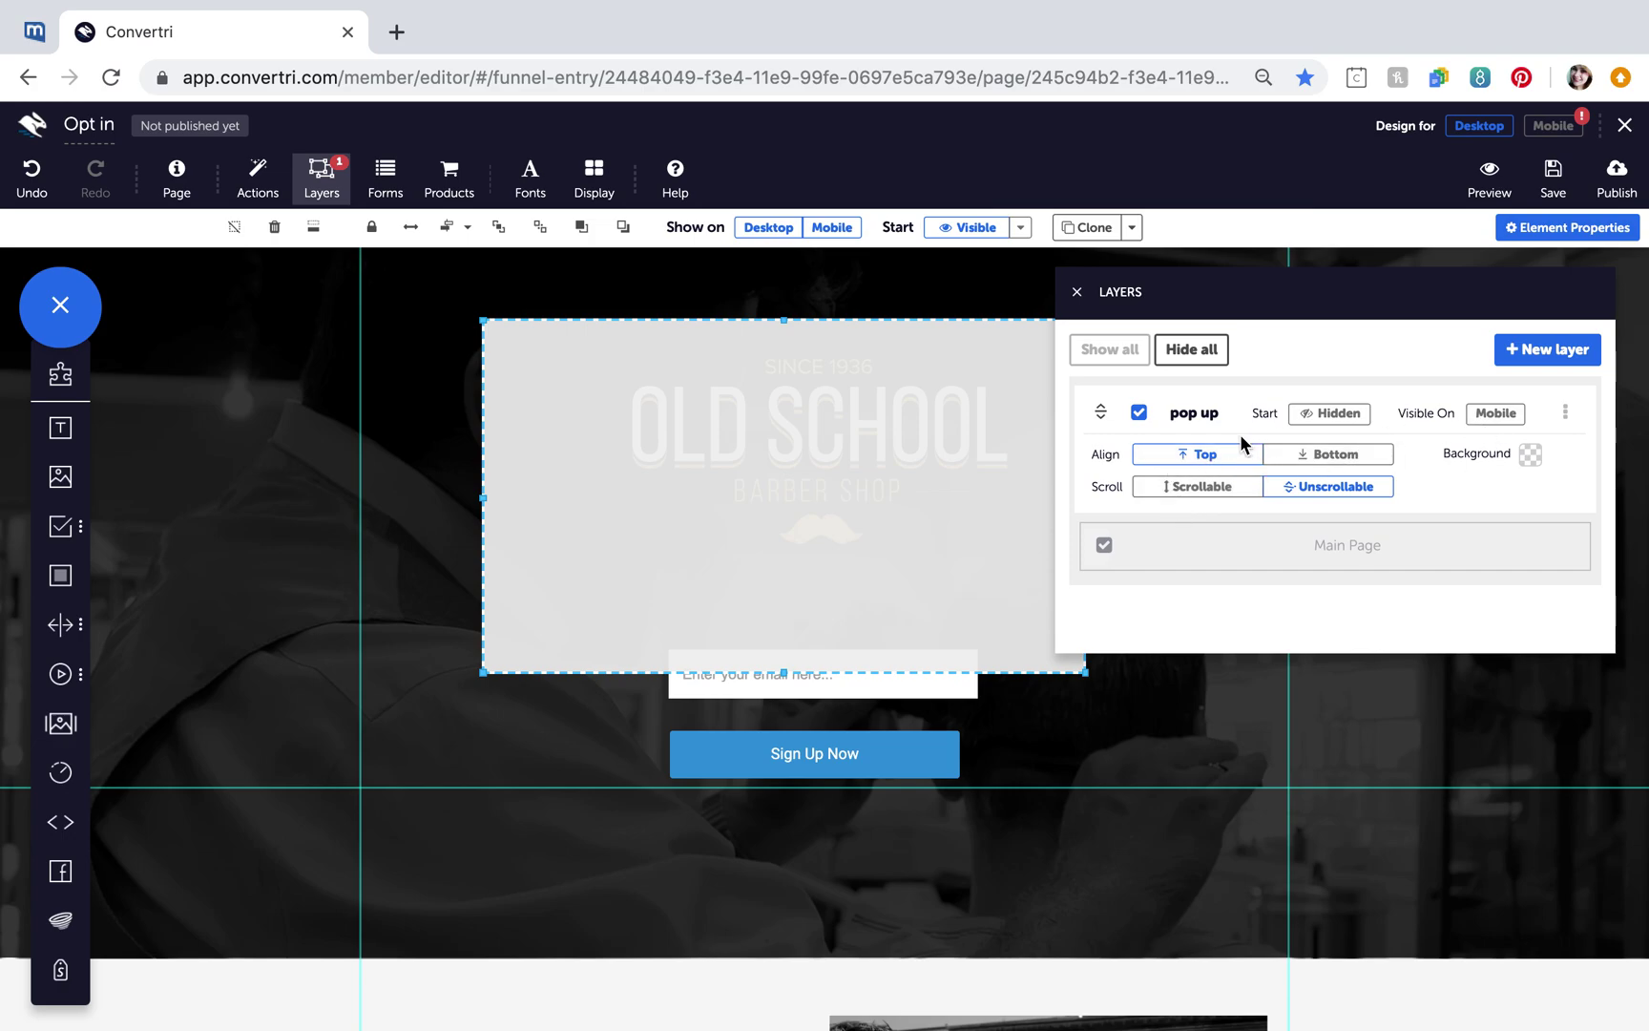
left_click(1203, 489)
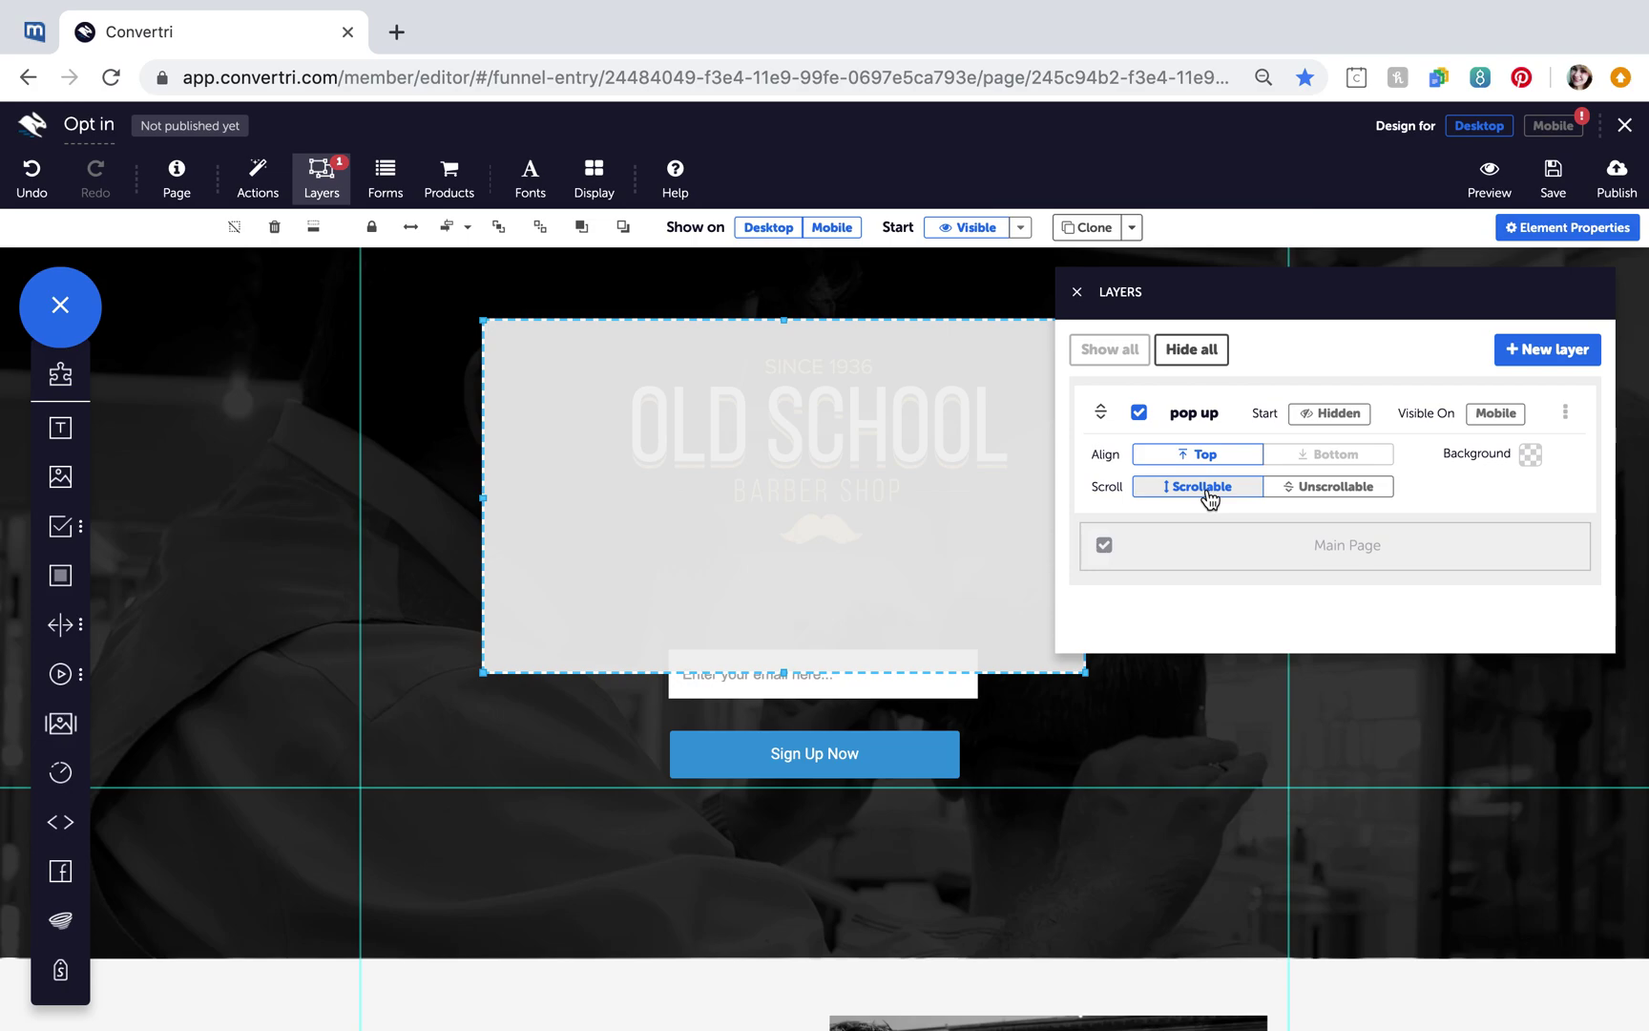
left_click(1338, 491)
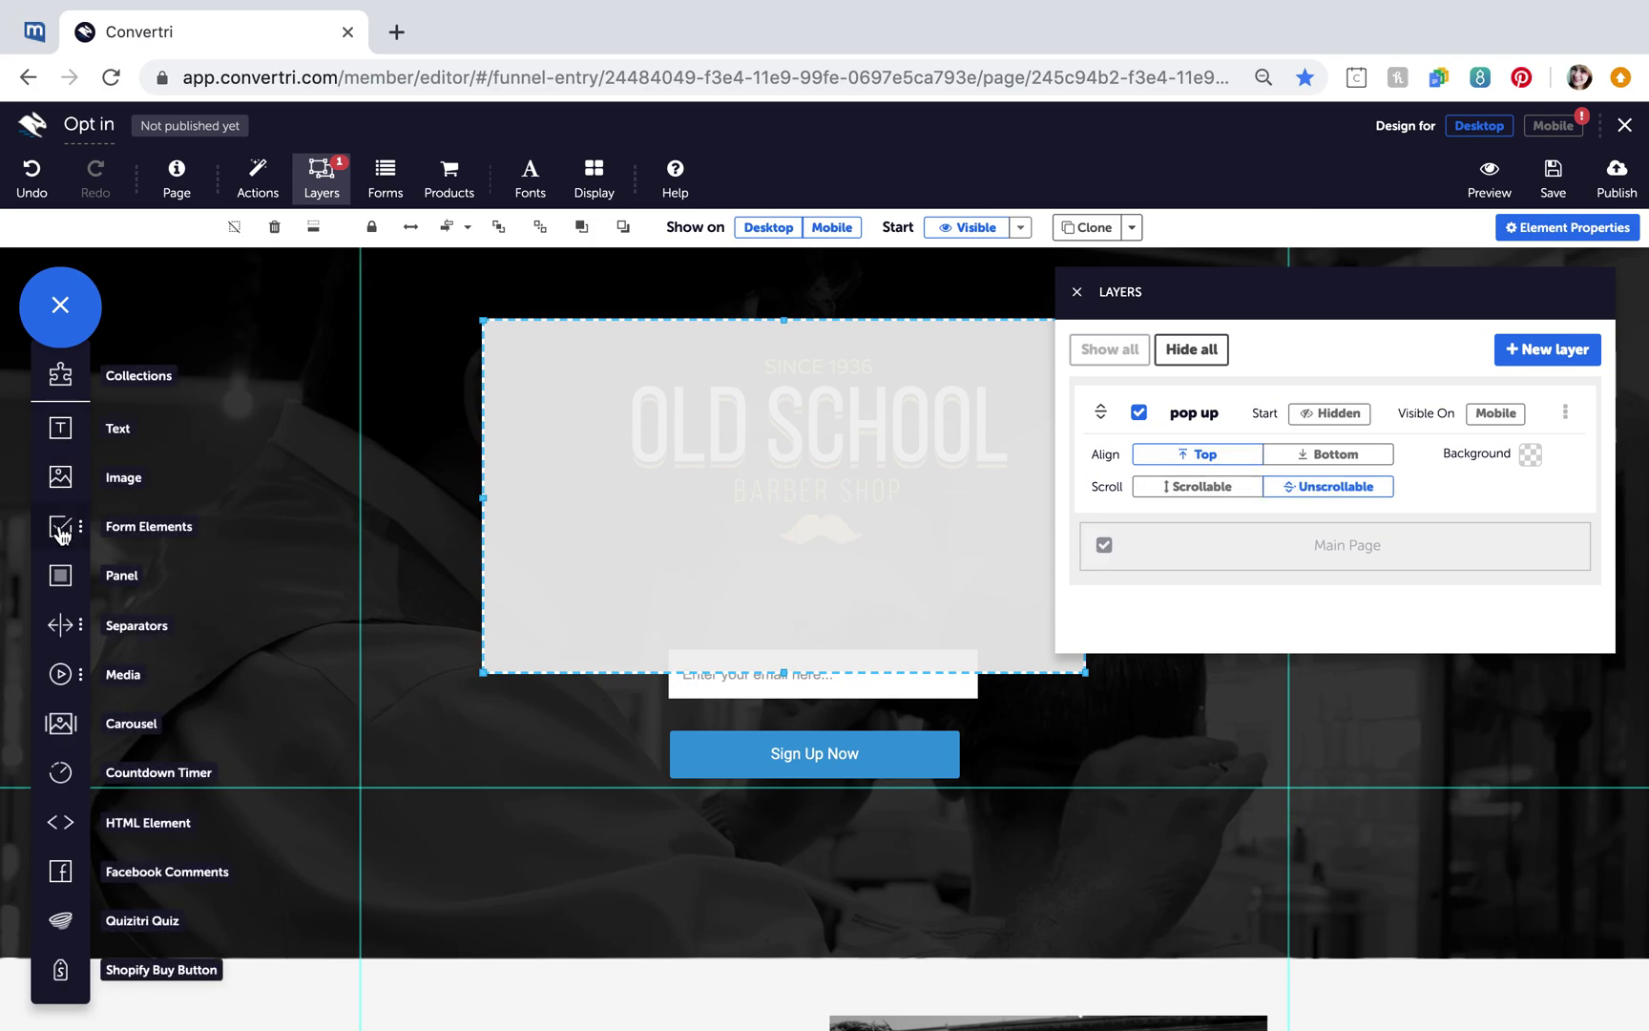
Add the text 'This is my pop up!' to the panel and shift the panel slightly right.
left_click(59, 427)
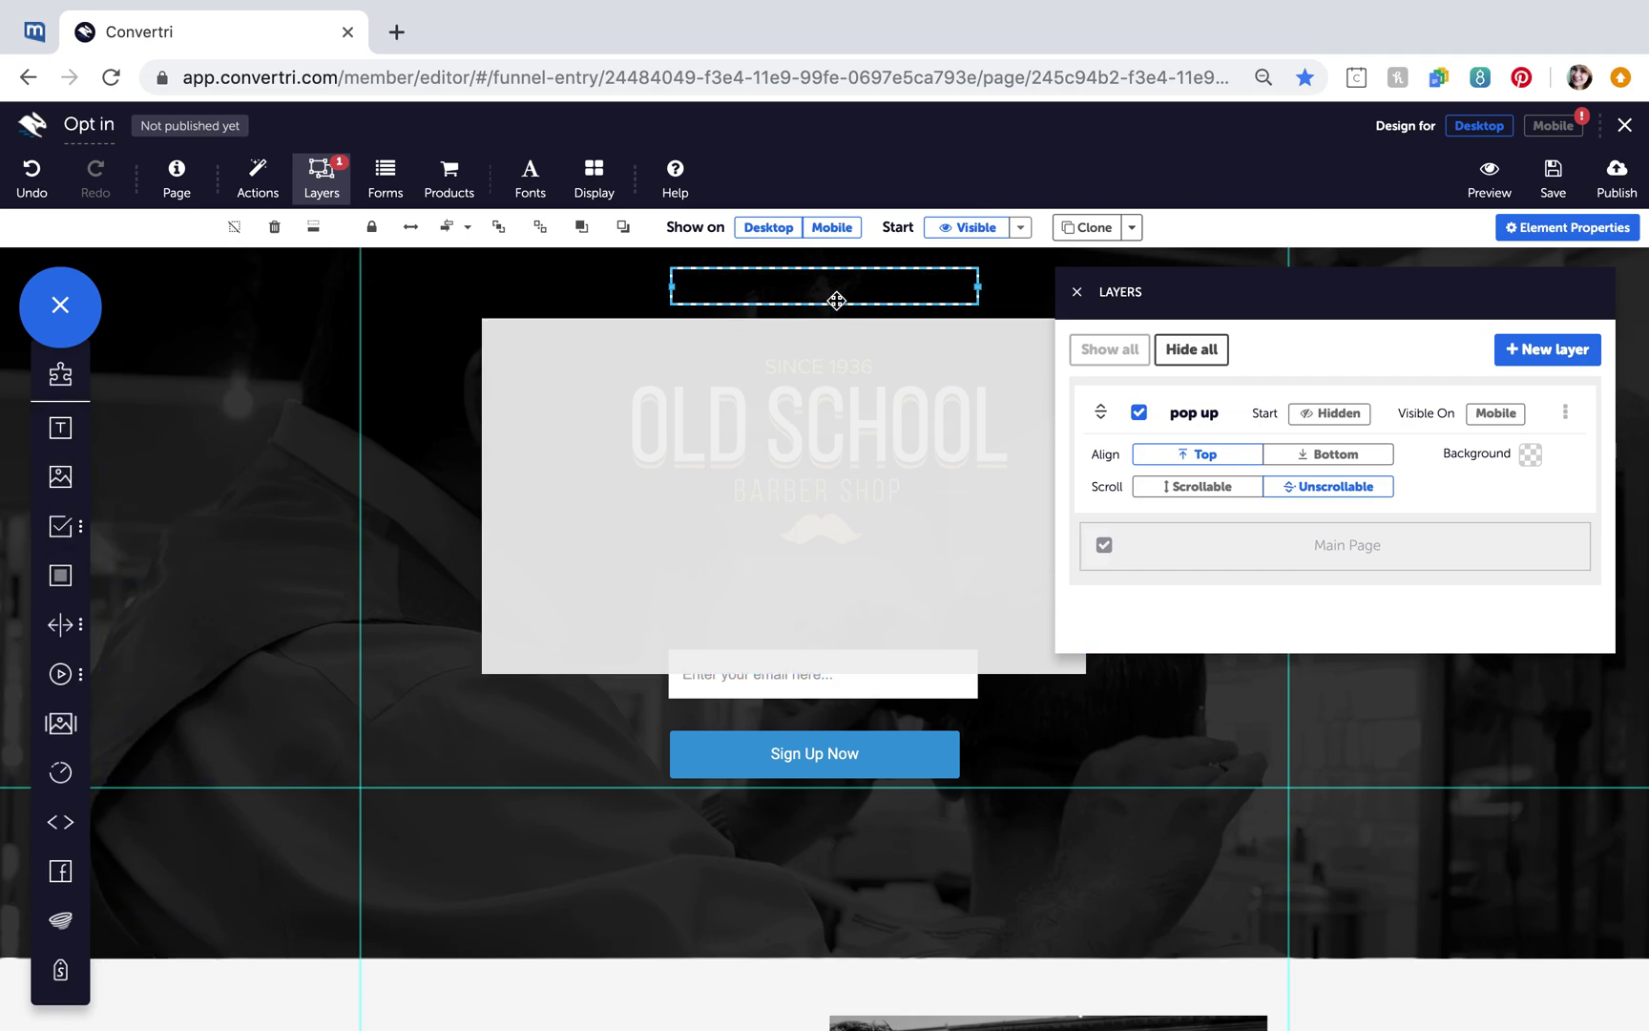
left_click_drag(834, 277, 833, 416)
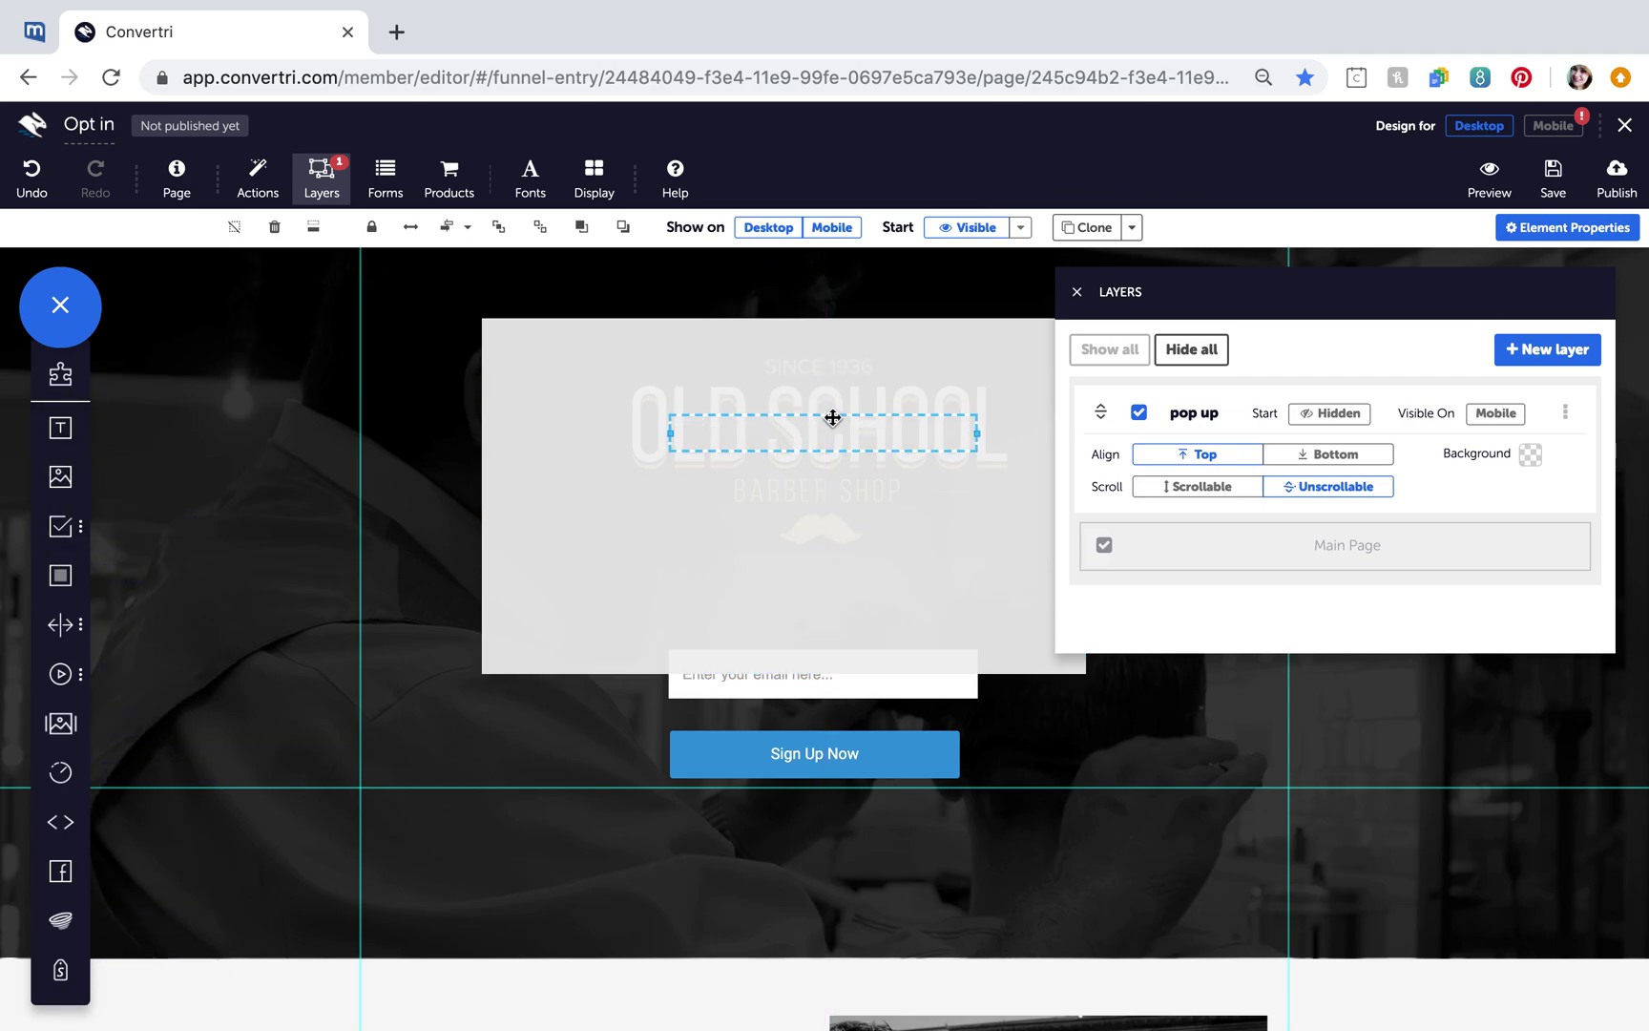
left_click(822, 435)
type("This is m")
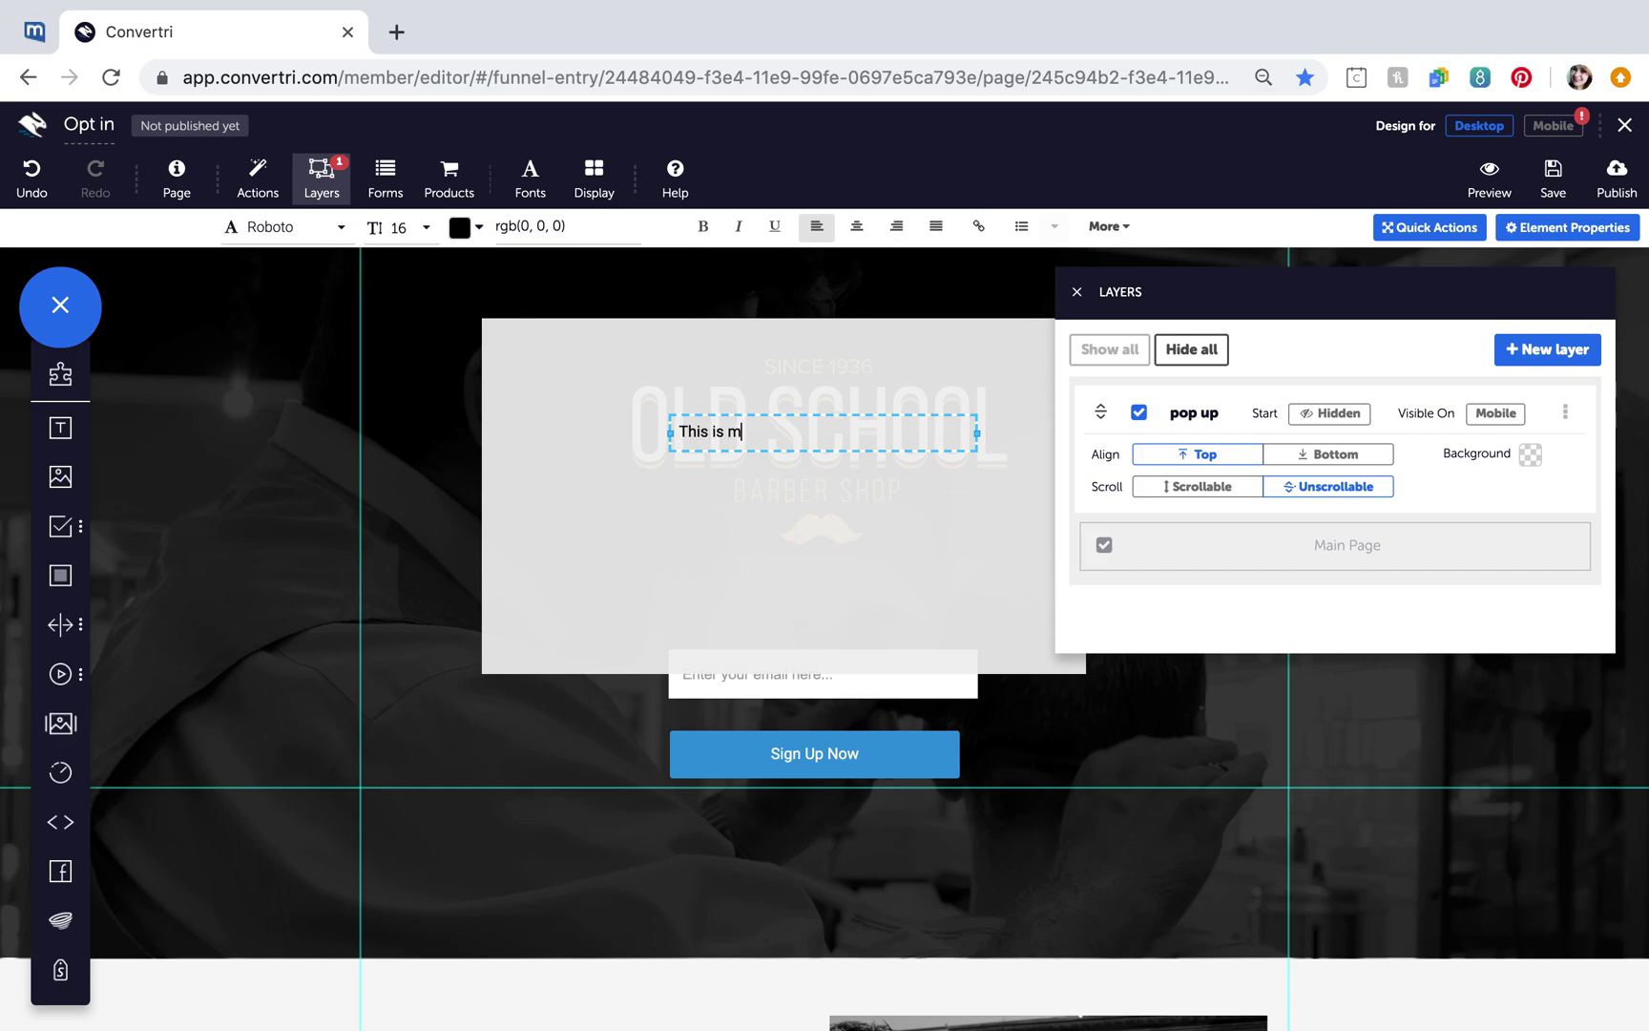
type("y pop up!")
left_click_drag(846, 477, 872, 503)
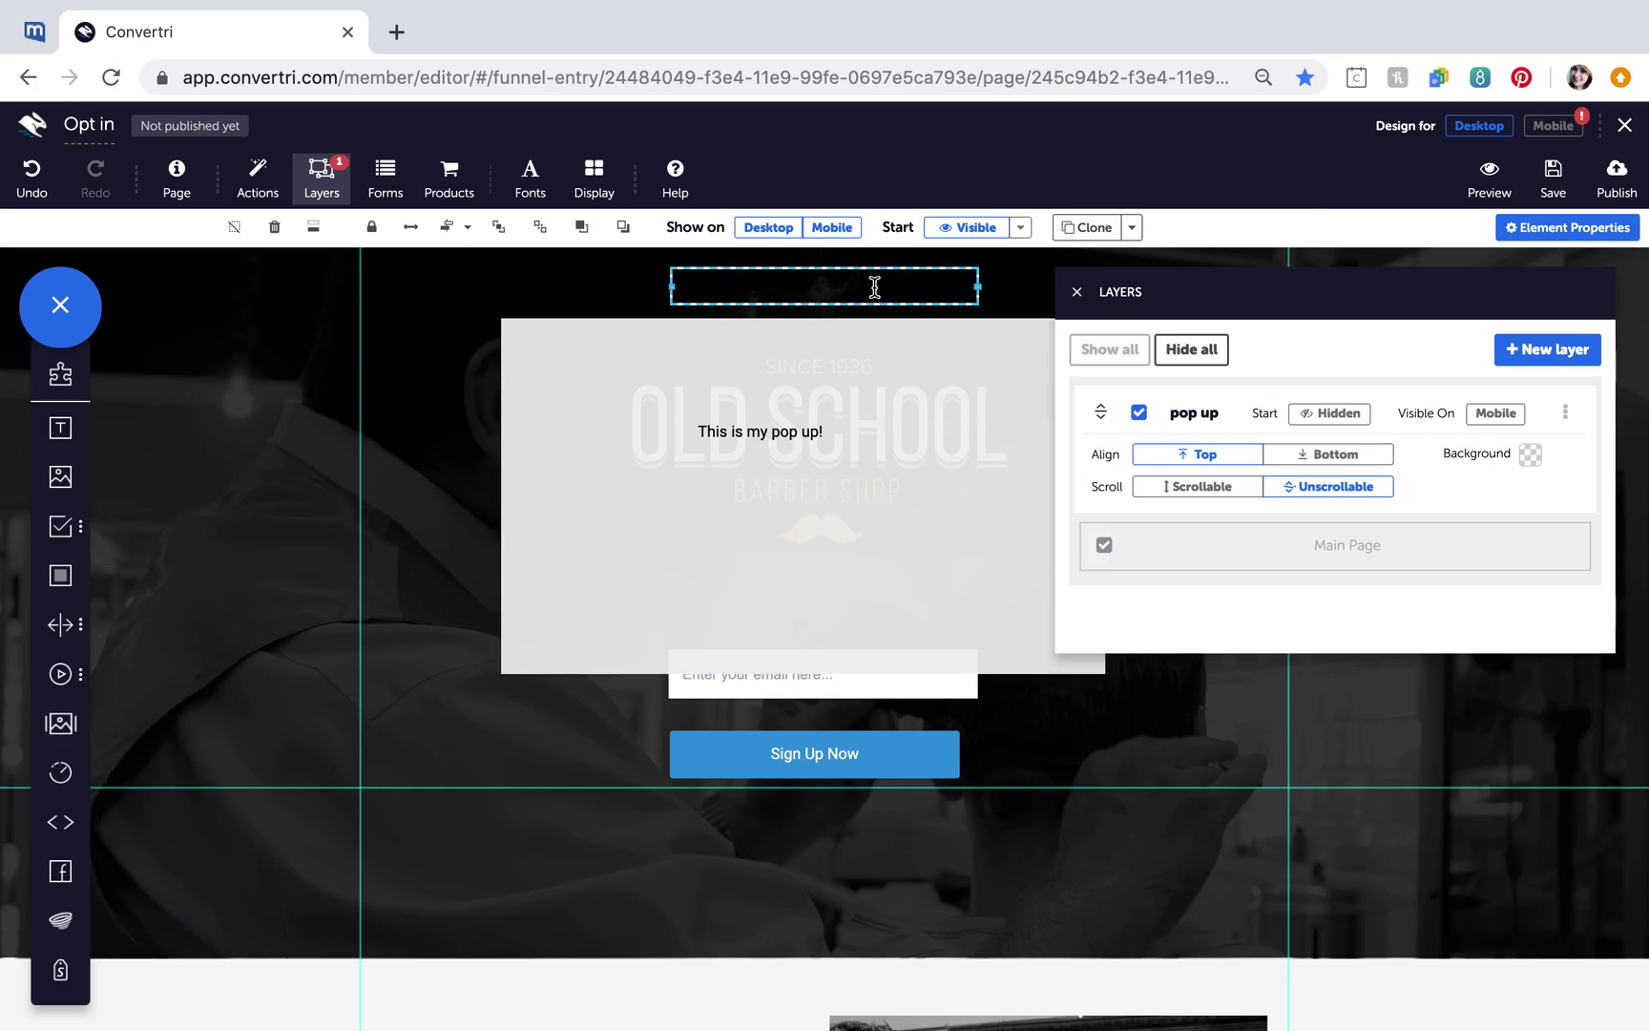
Add a narrow 'Close' text box inside the pop-up panel.
left_click_drag(876, 345, 878, 499)
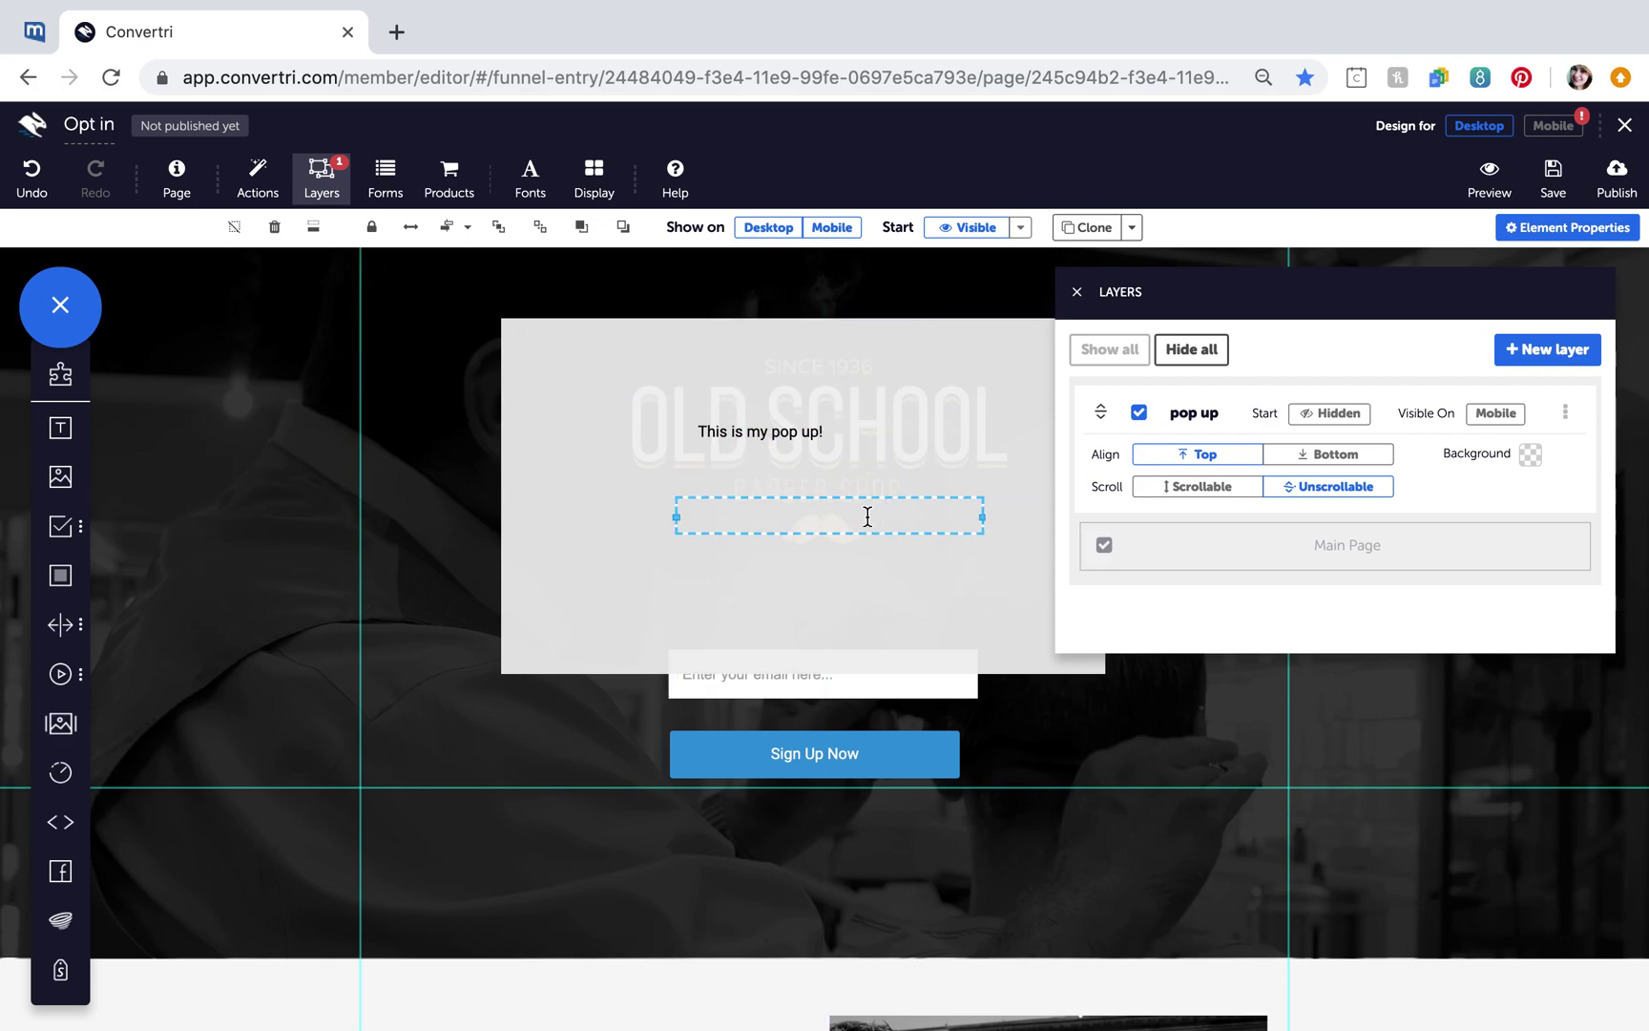
left_click(867, 516)
type("Close")
left_click_drag(981, 516, 745, 513)
Position Close in the panel's top-right corner and nudge the panel up-left.
left_click_drag(706, 500, 1017, 338)
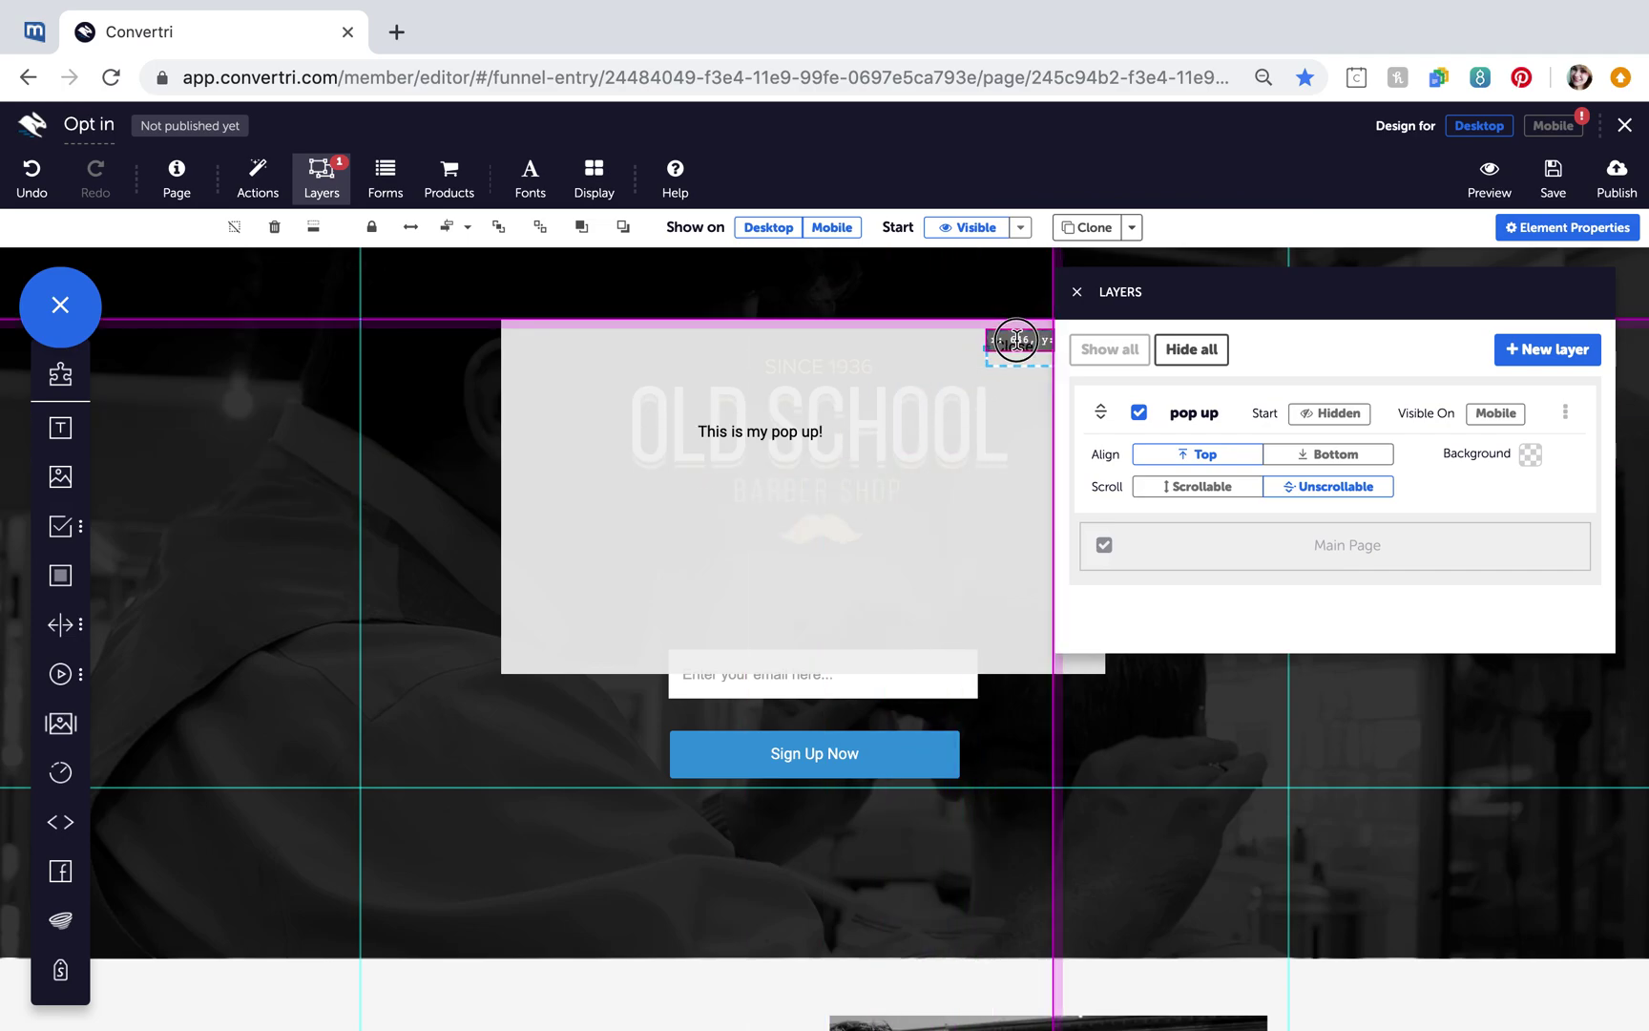
left_click_drag(1017, 339, 1016, 339)
mouse_move(944, 398)
left_mouse_down()
mouse_move(919, 379)
mouse_move(932, 395)
left_mouse_up()
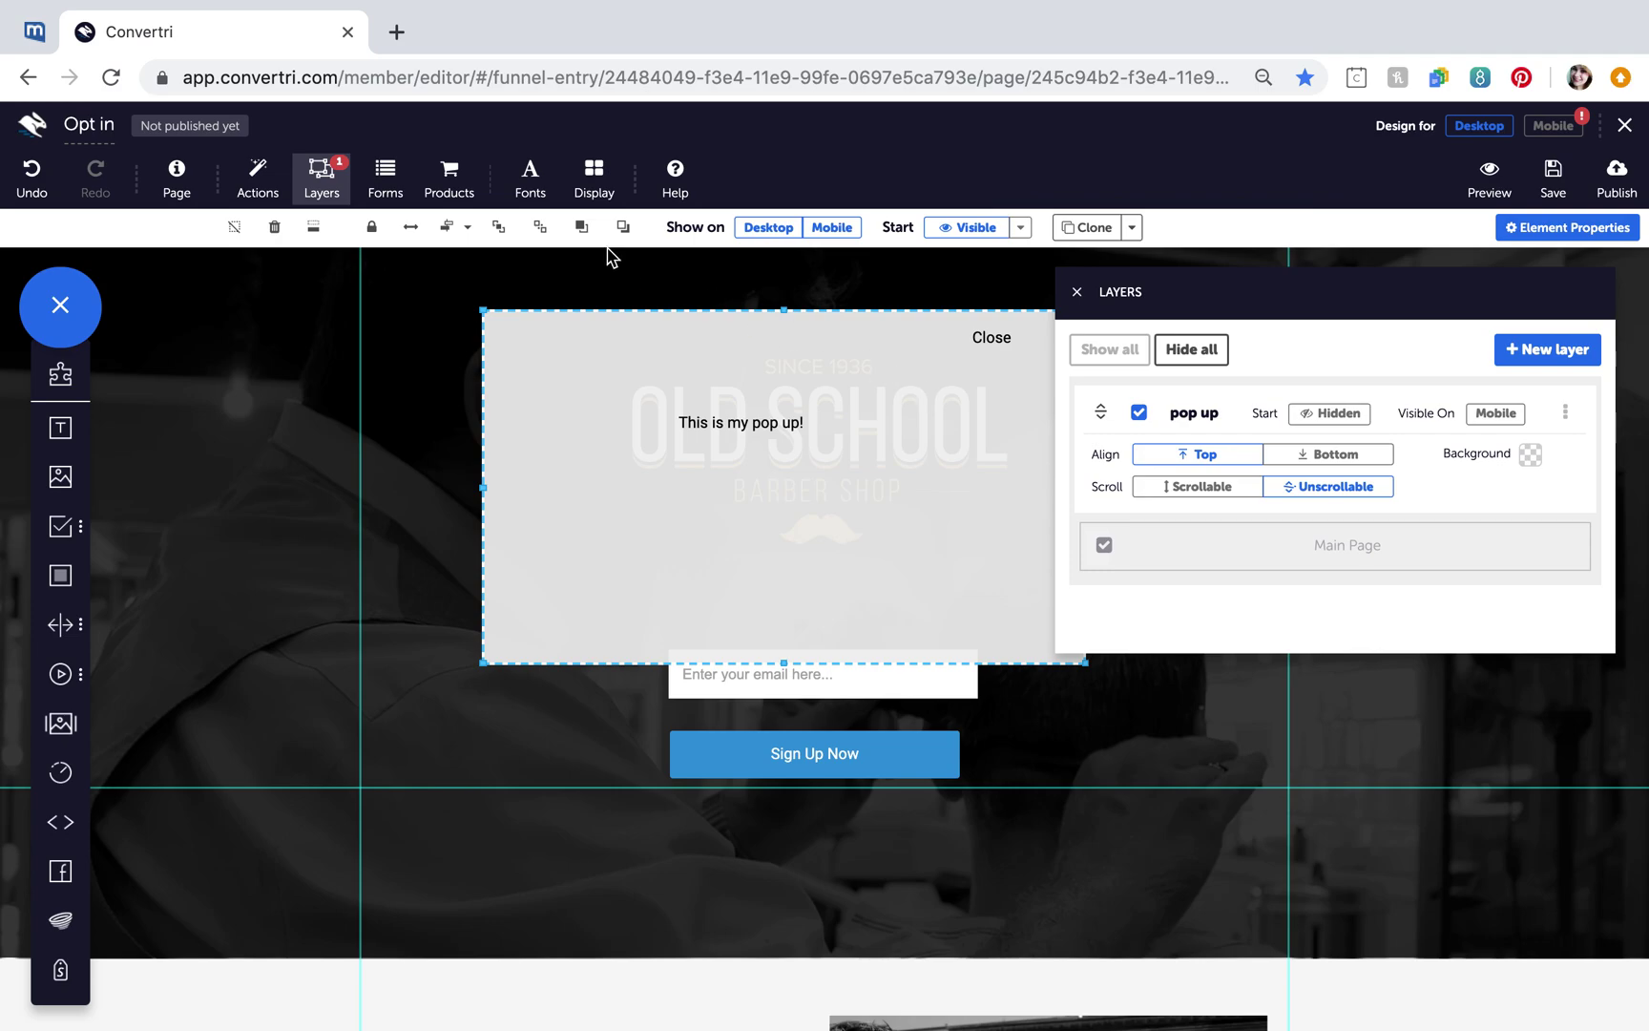
Start a page event triggered 3 seconds after the page loads.
left_click(253, 191)
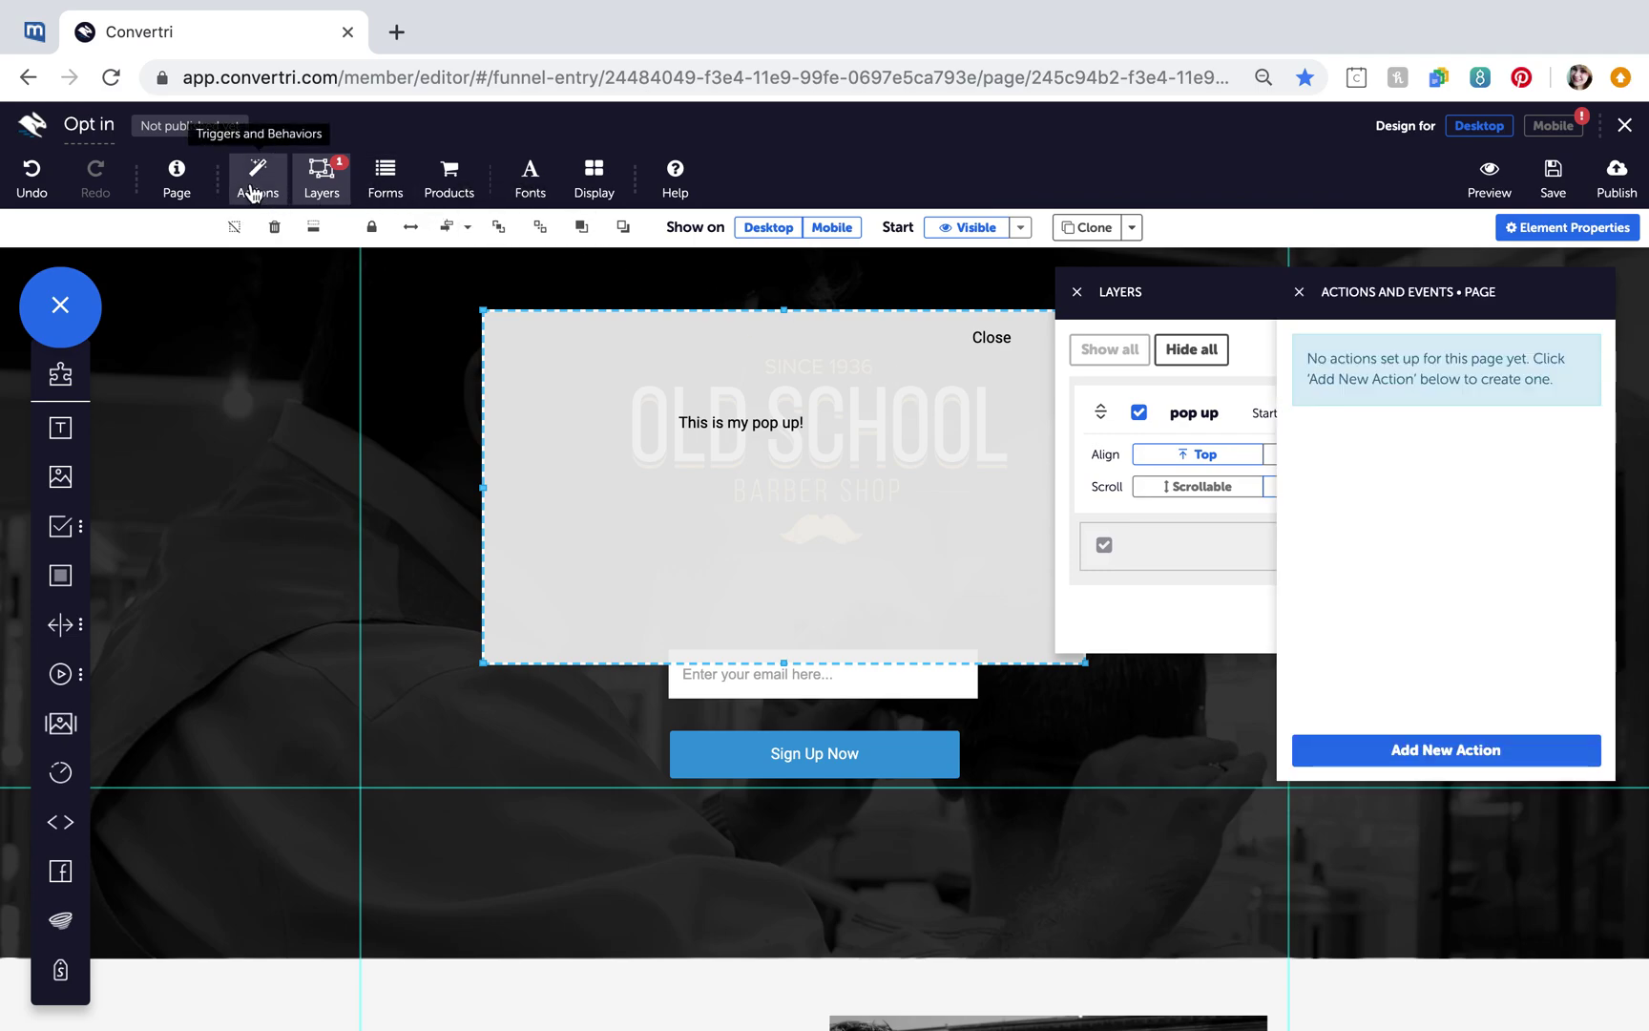
left_click(1381, 757)
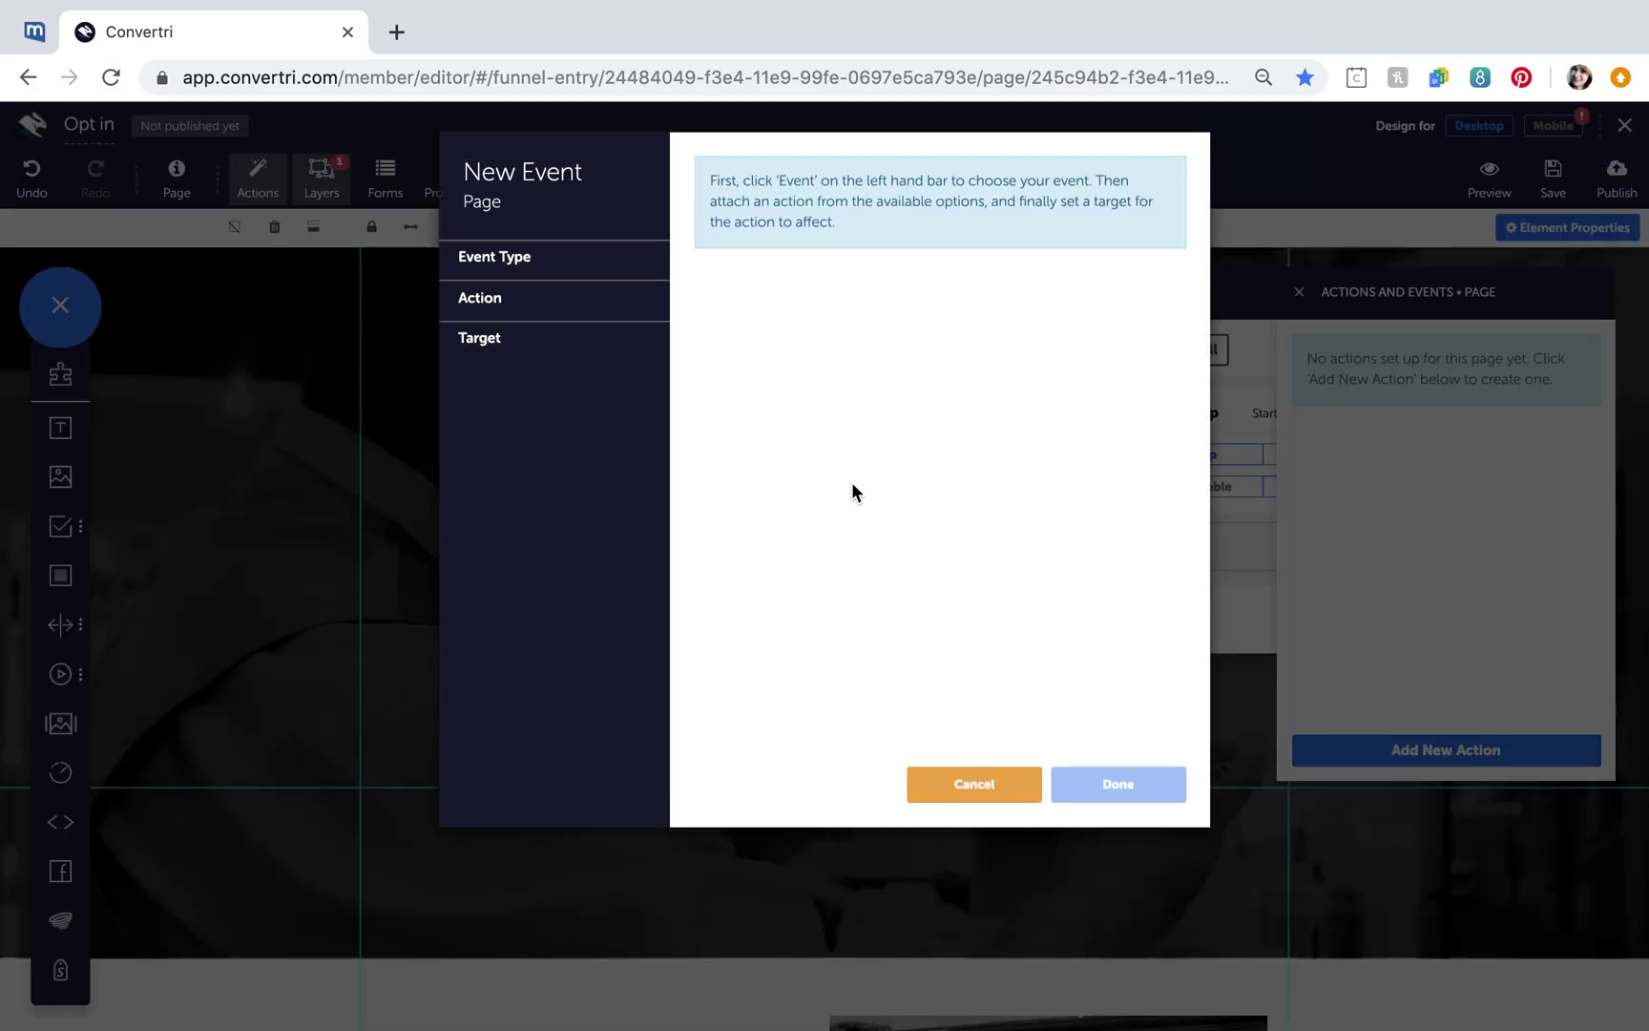
left_click(564, 271)
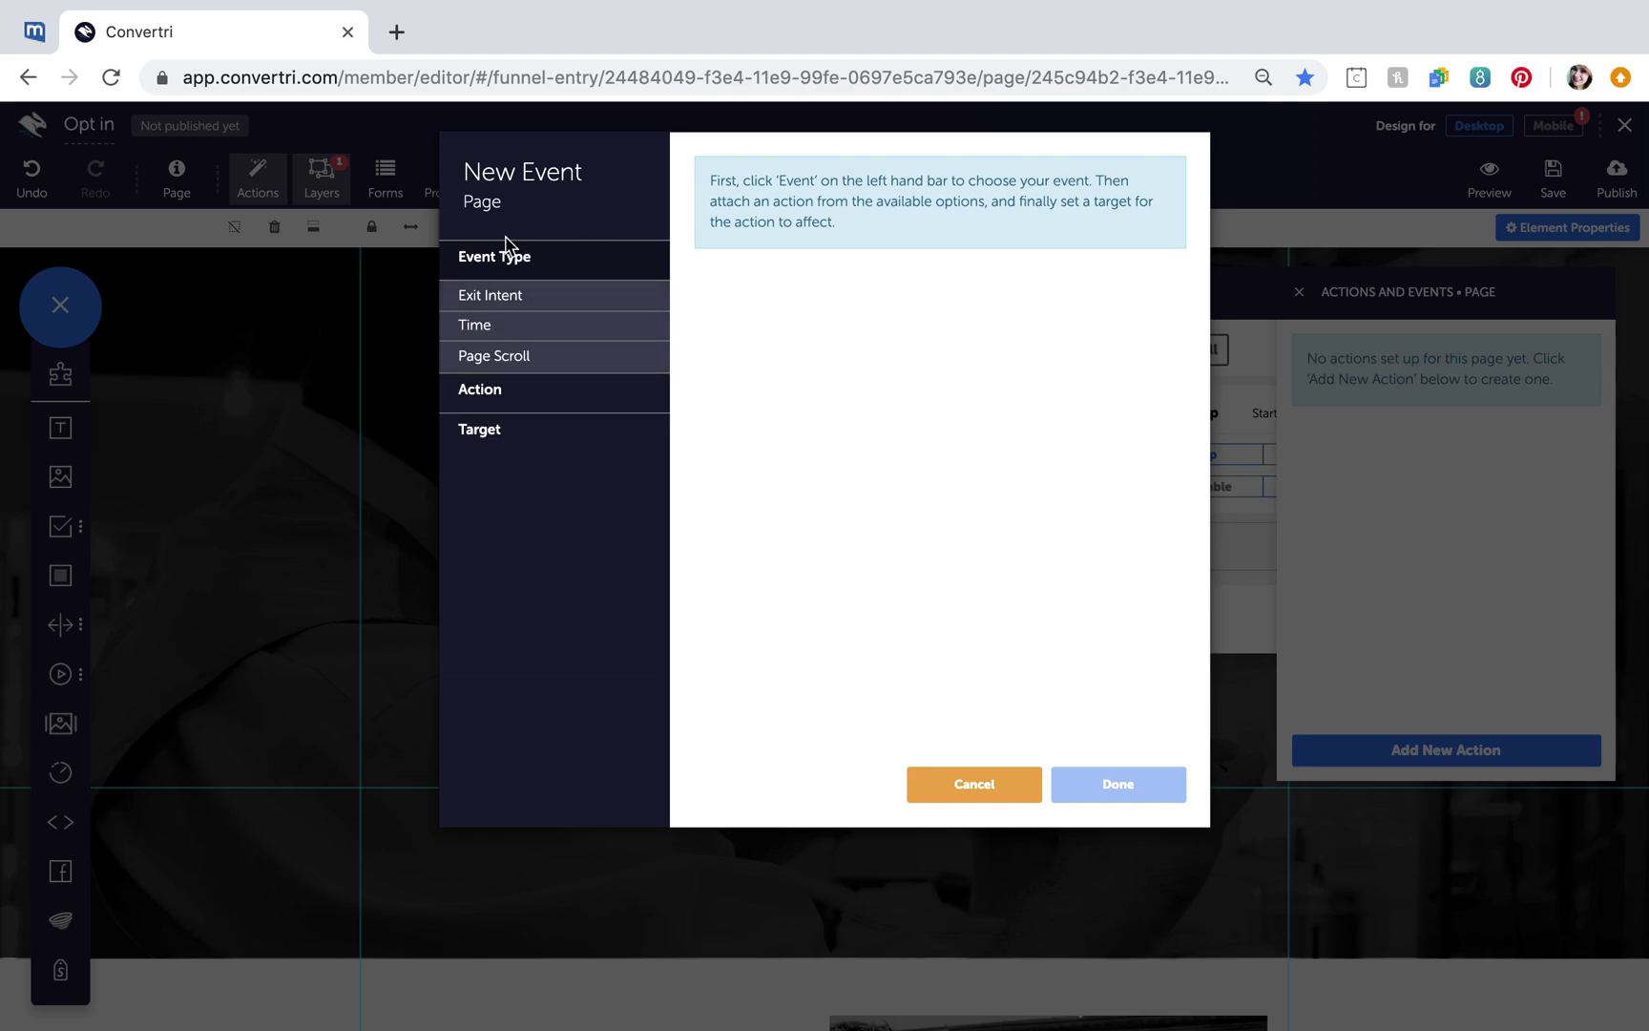
left_click(502, 327)
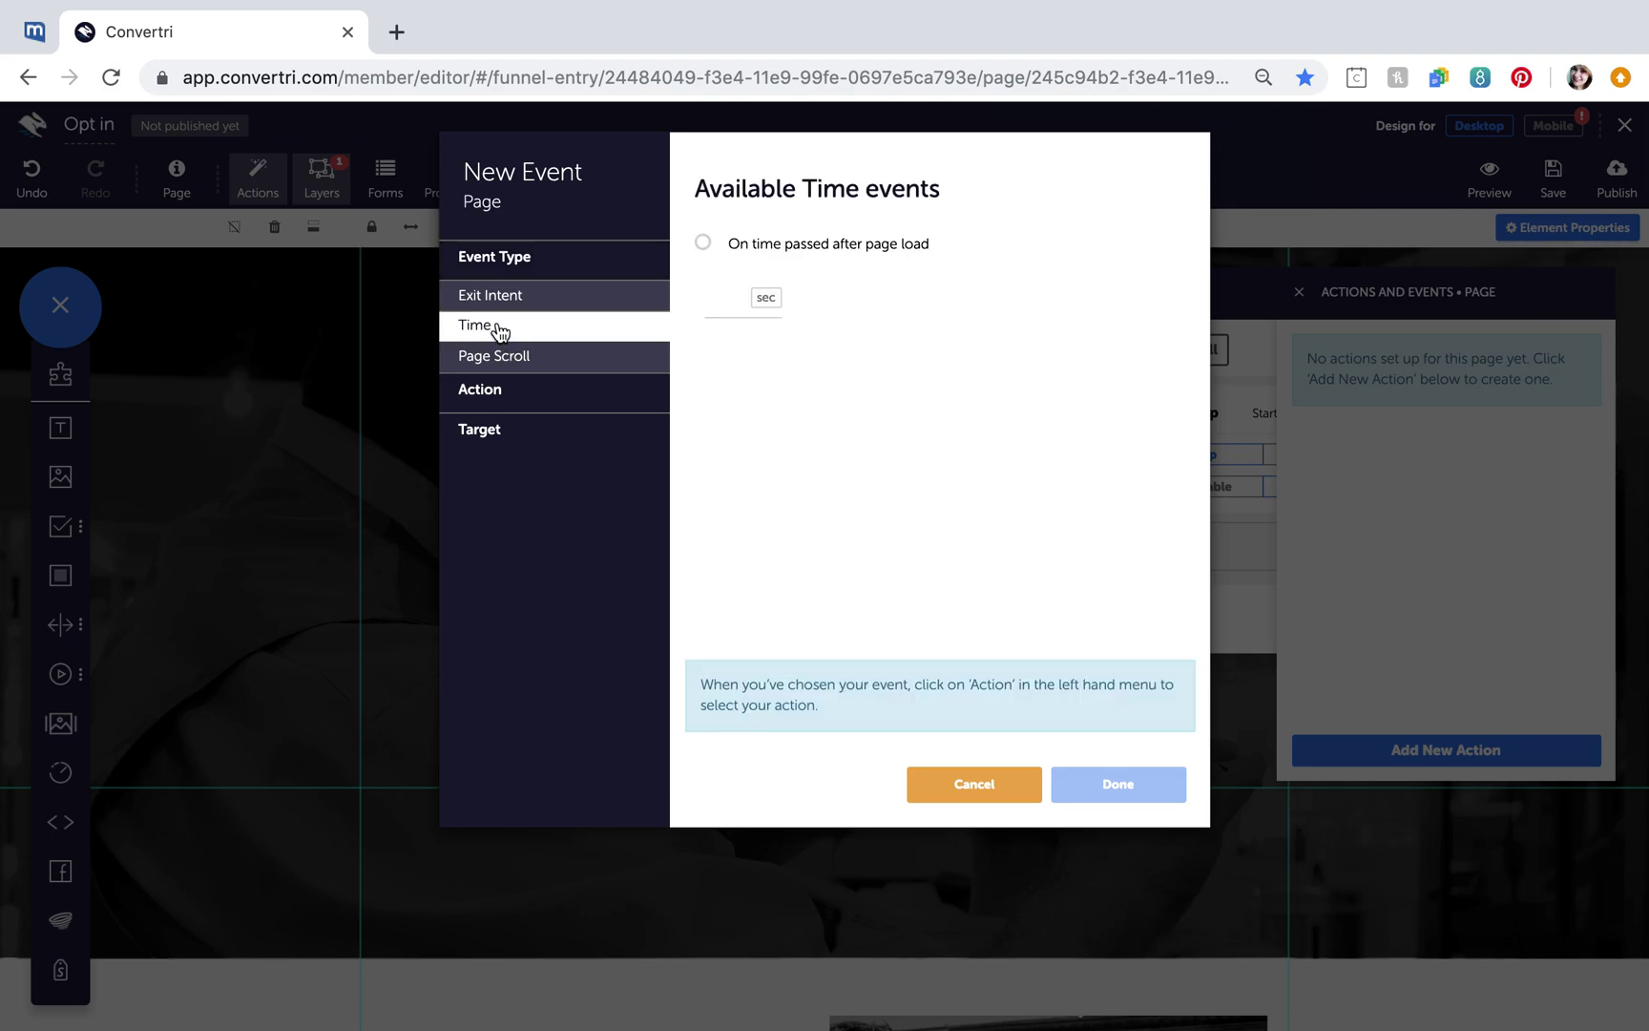
left_click(503, 303)
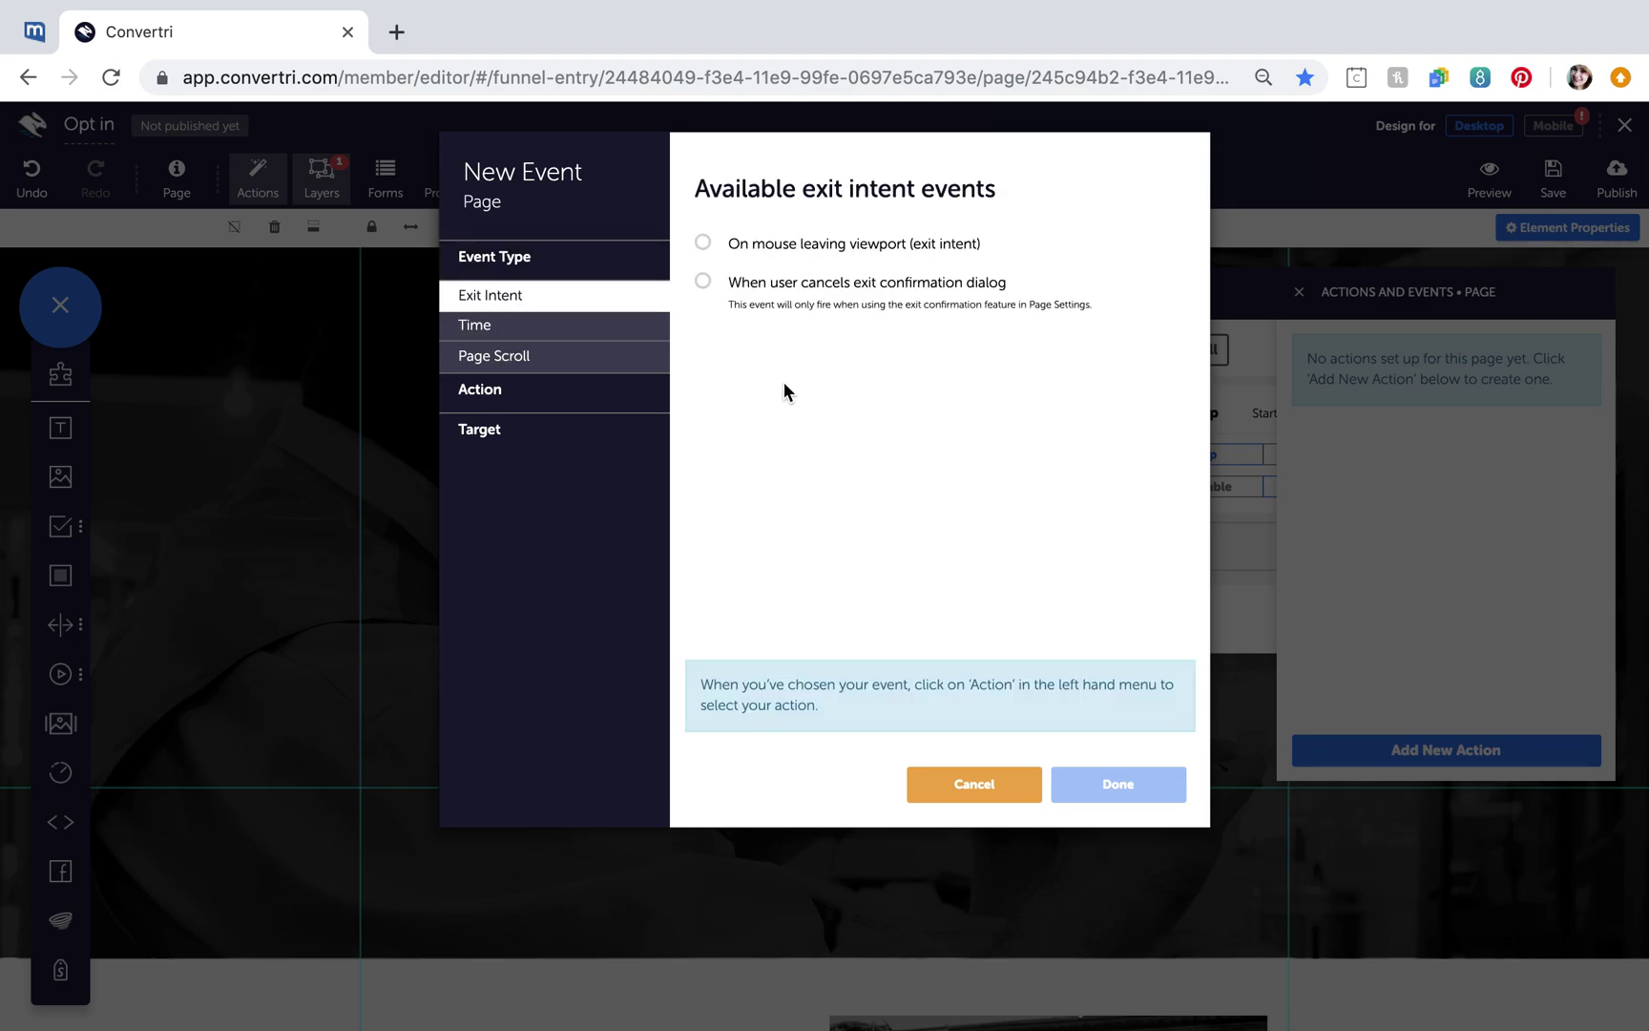
left_click(581, 332)
left_click(736, 291)
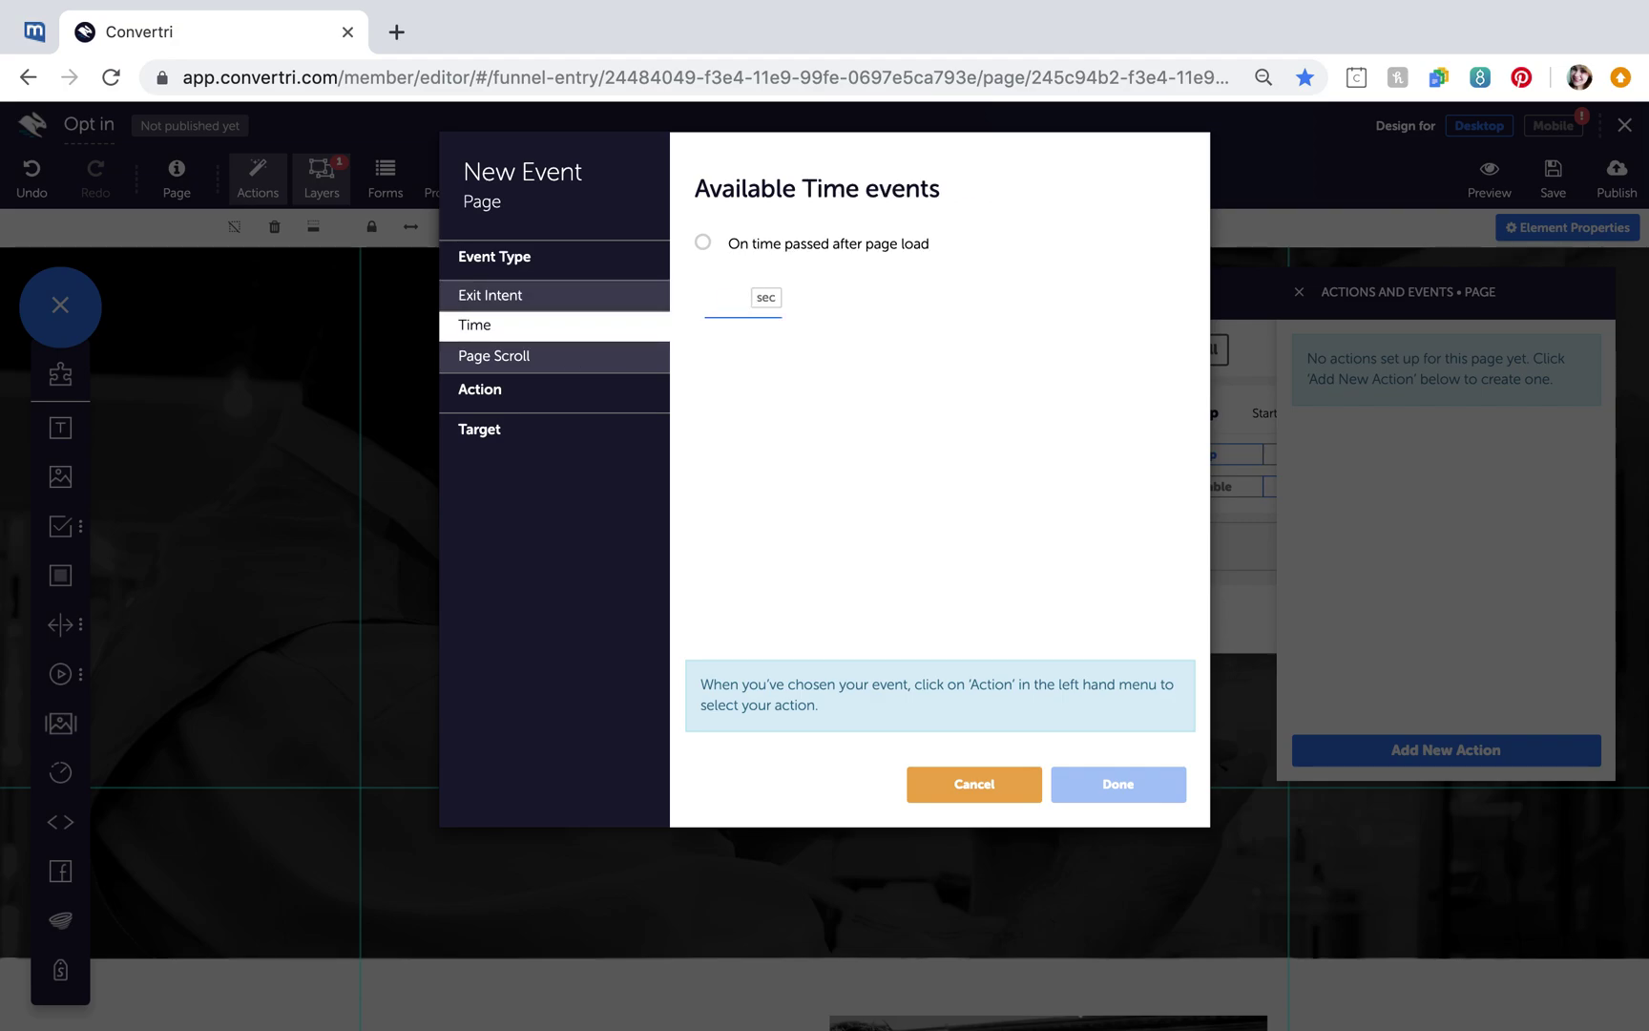
type("3")
left_click(702, 244)
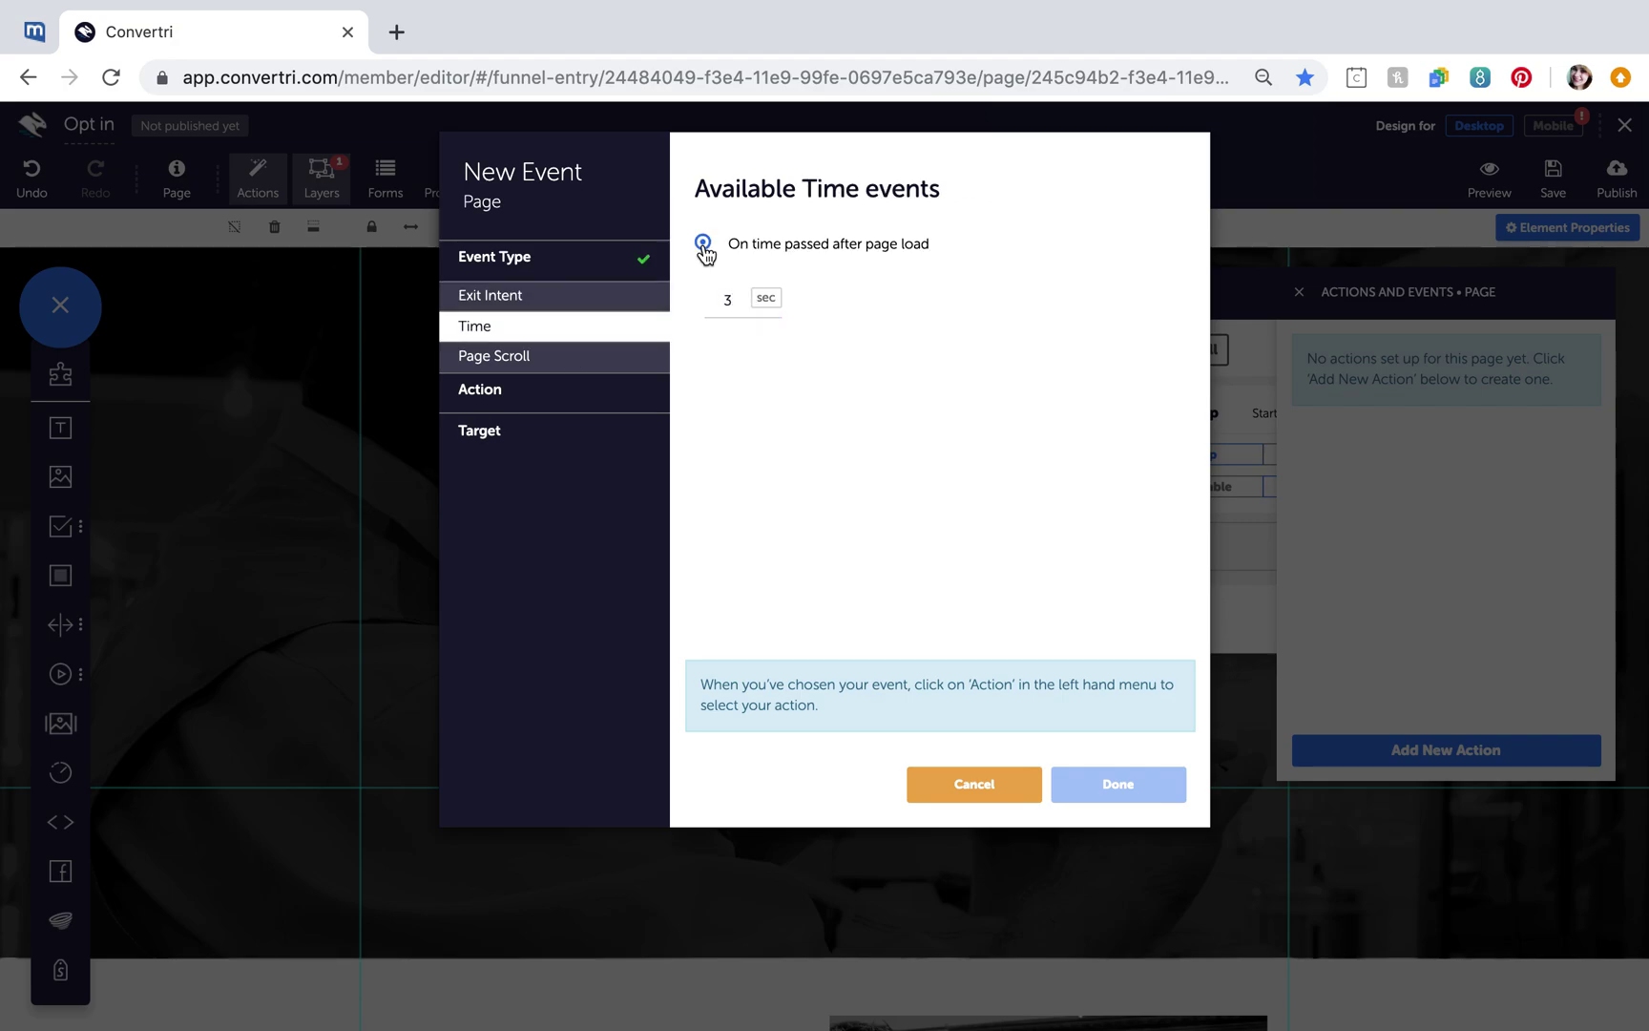
Make the event fade in the Layer pop up target and confirm it.
left_click(557, 401)
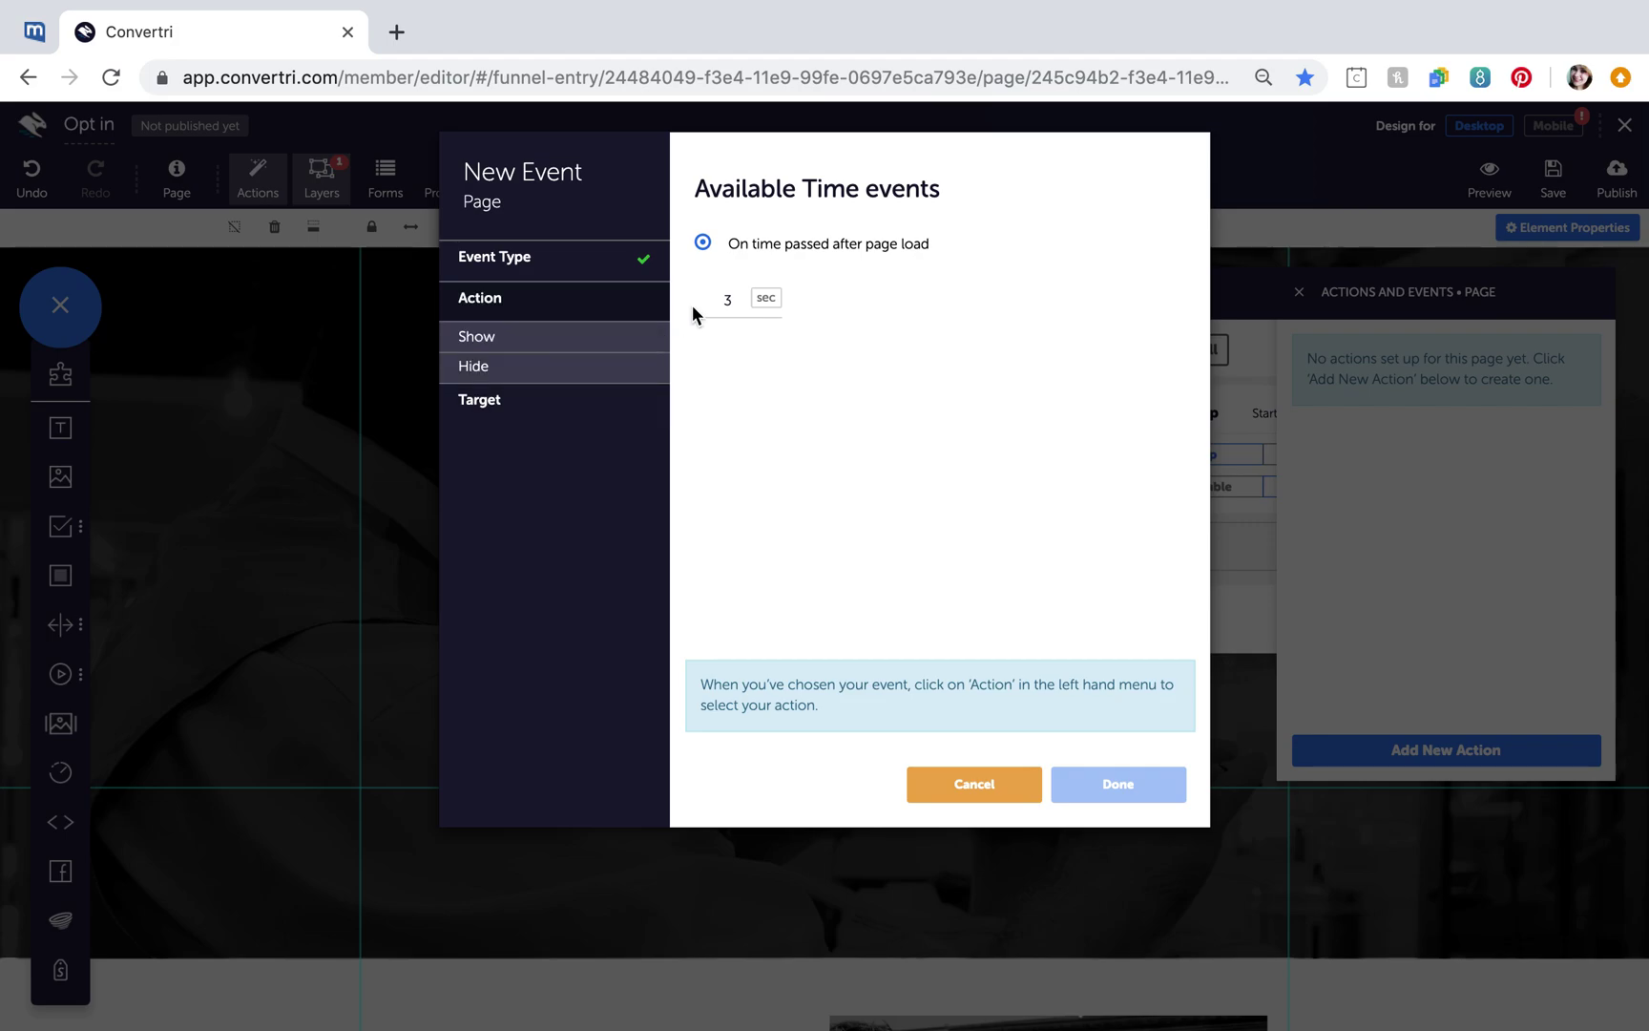
left_click(535, 337)
left_click(725, 287)
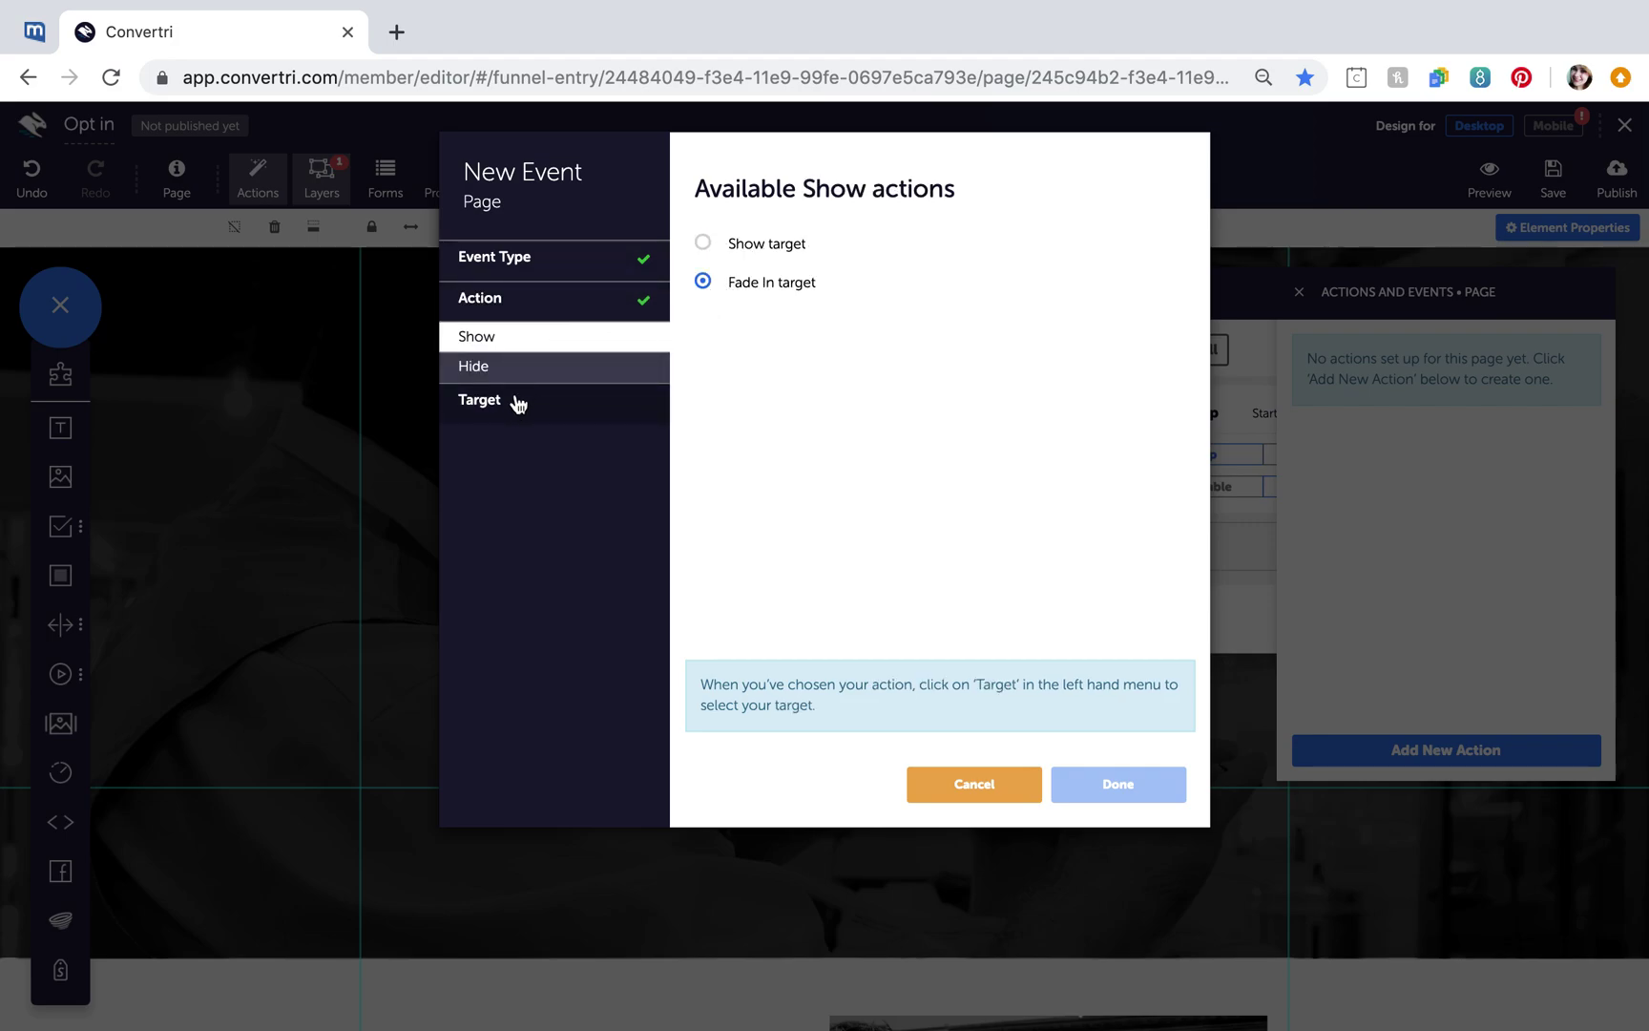
left_click(512, 408)
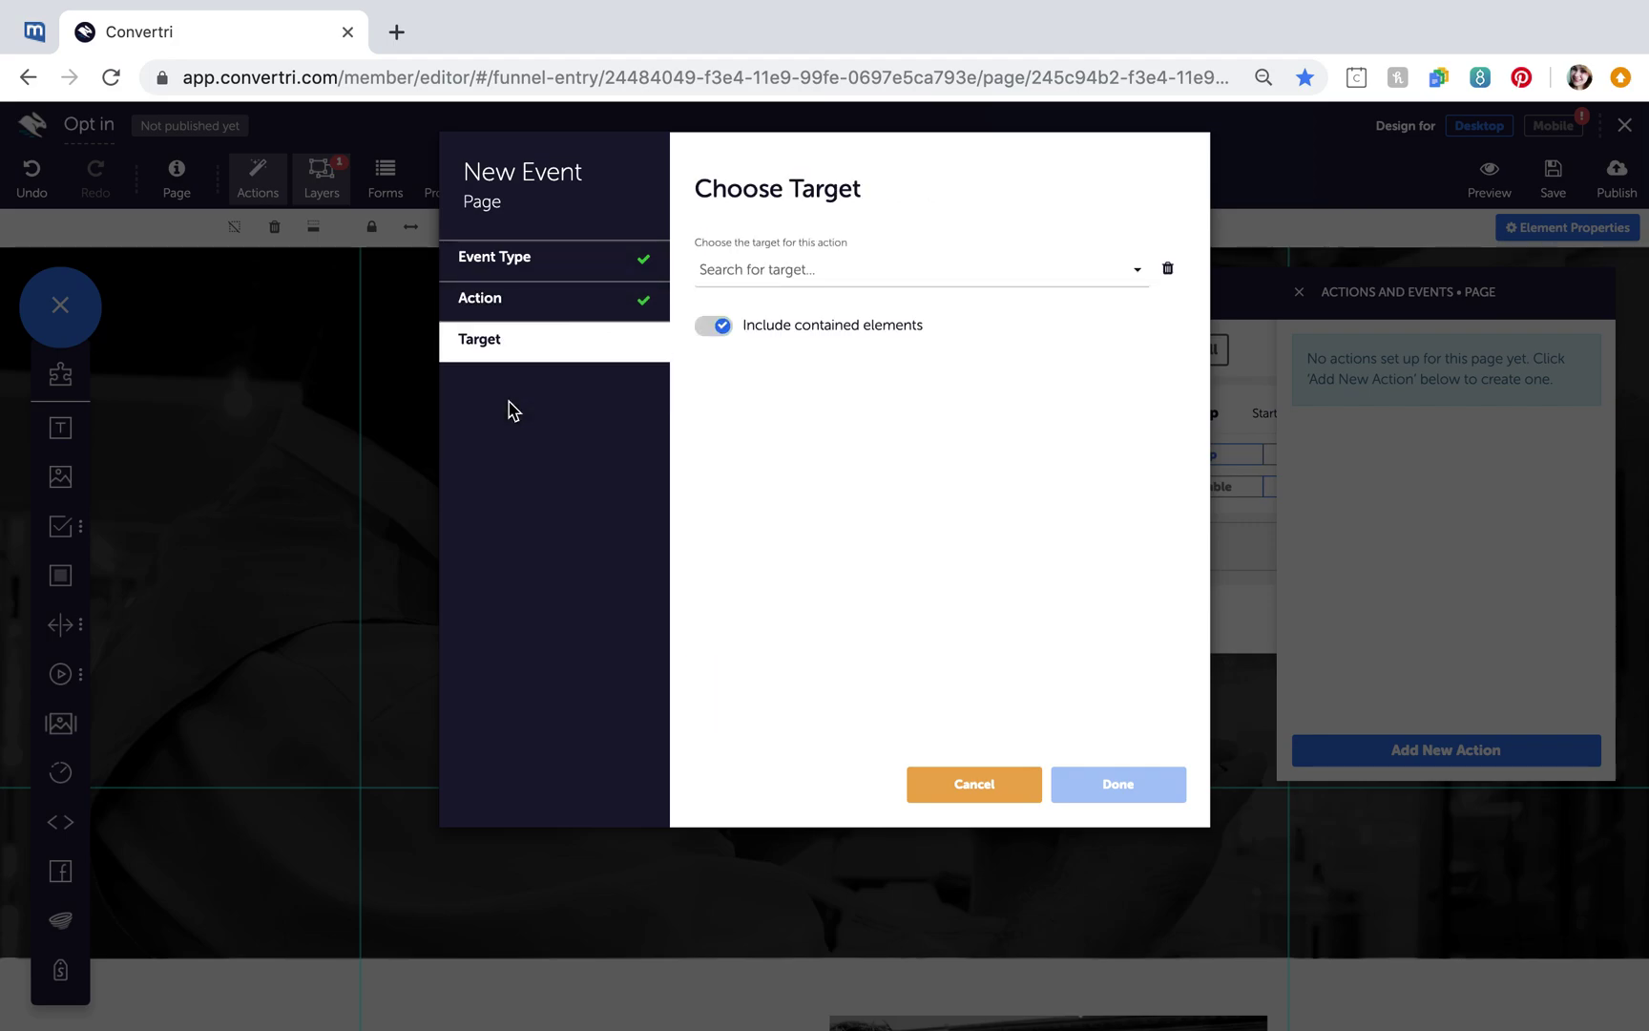
left_click(792, 270)
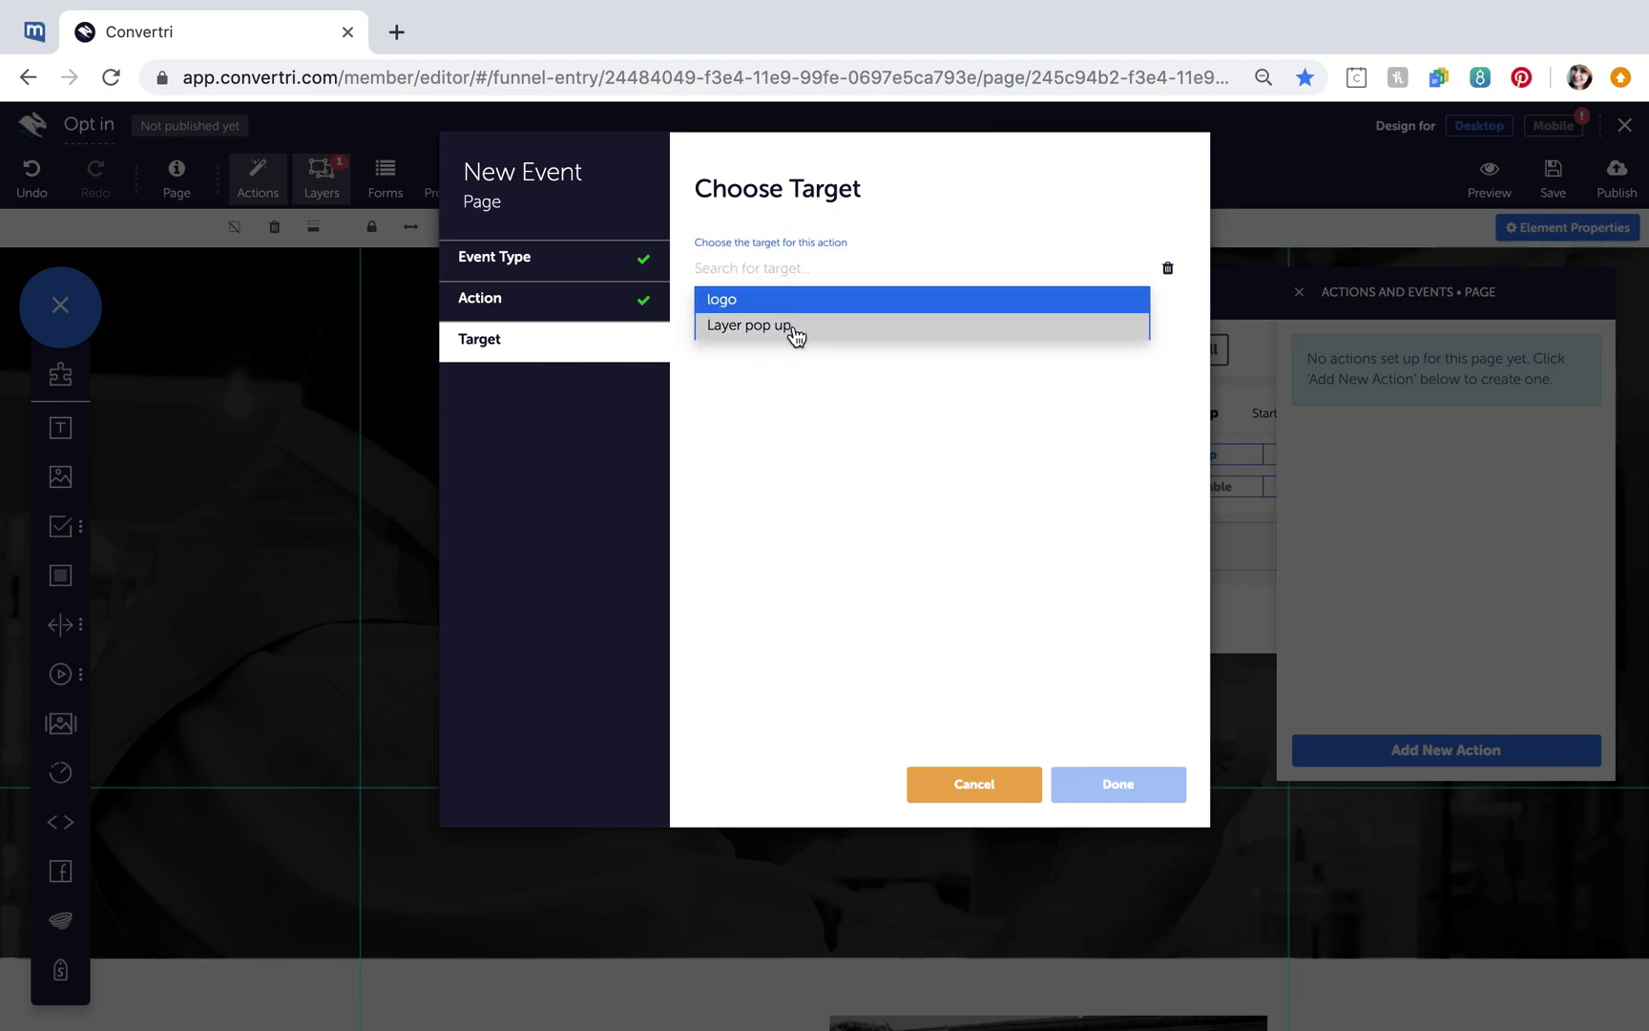
left_click(794, 332)
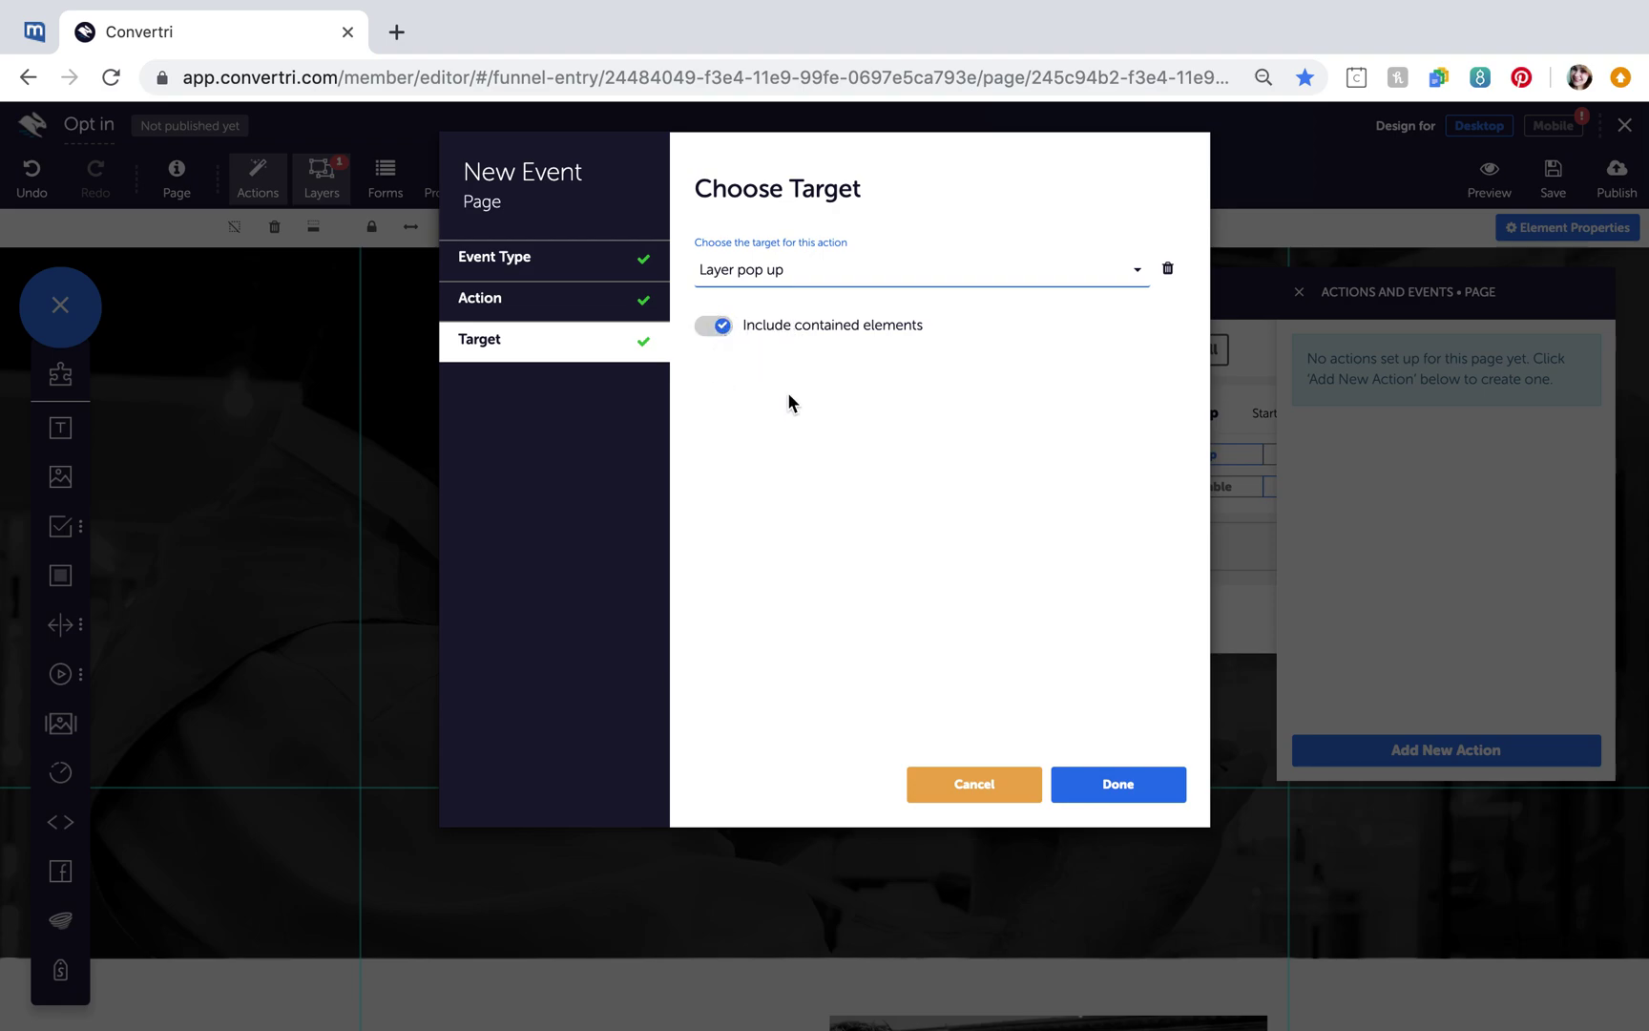
left_click(1096, 784)
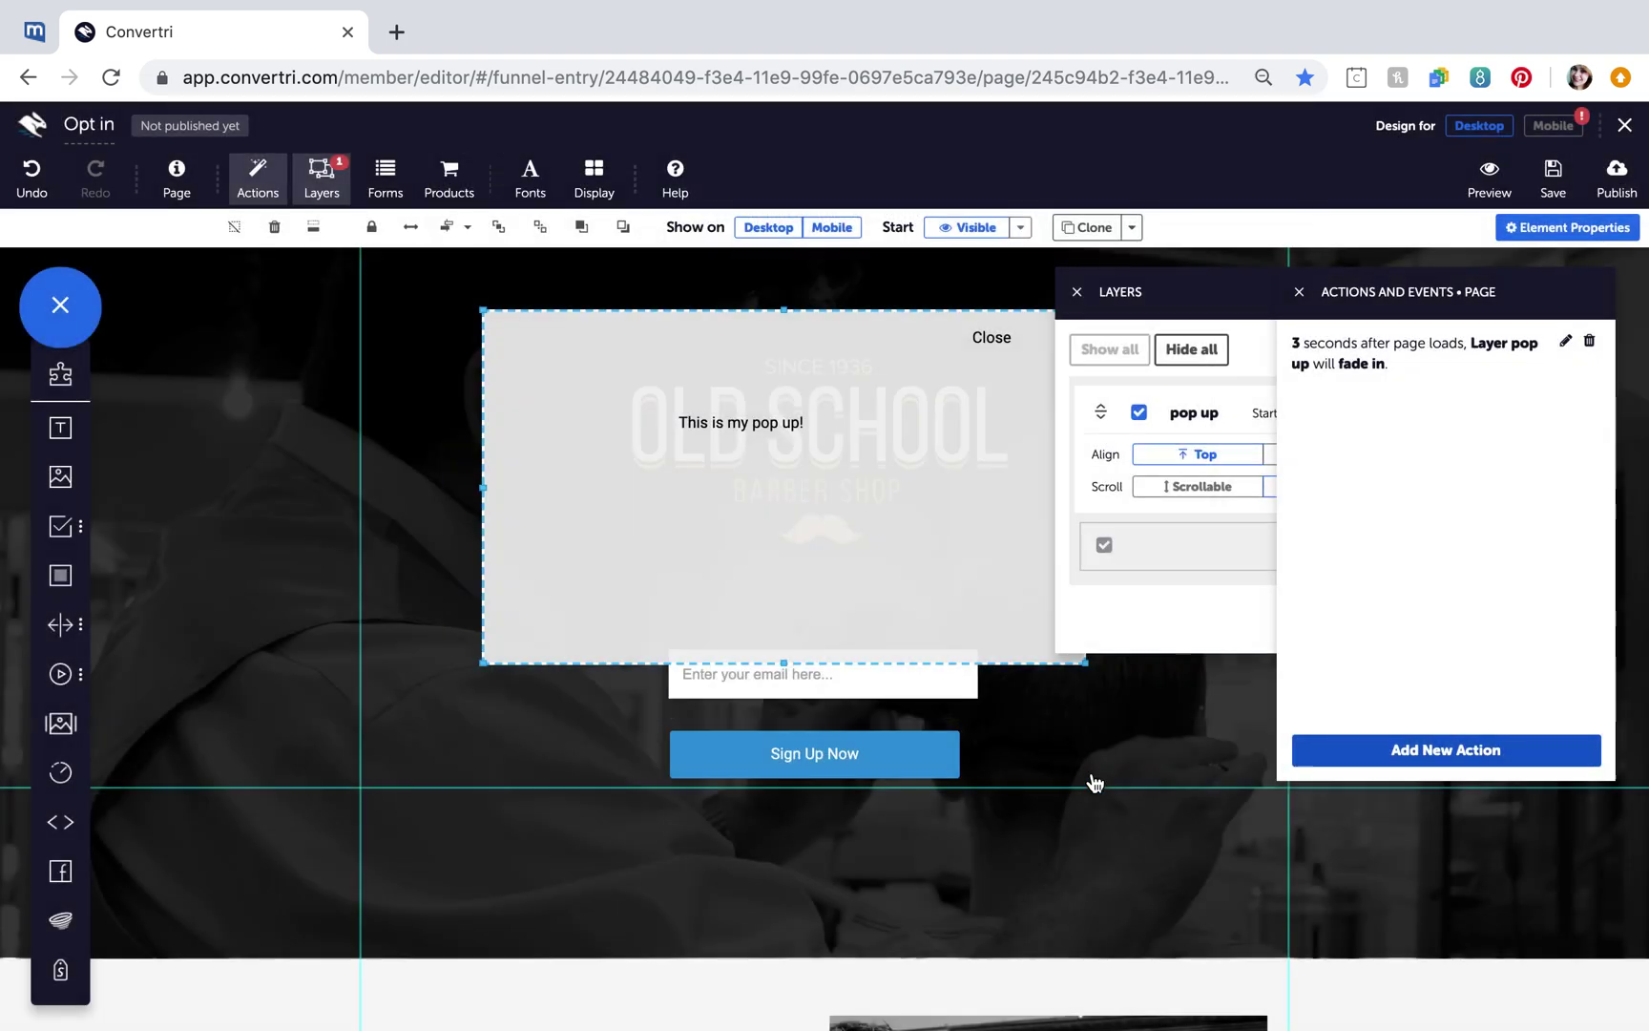
Select the Close text as an element and dismiss the page's actions list.
left_click(977, 324)
left_click(976, 324)
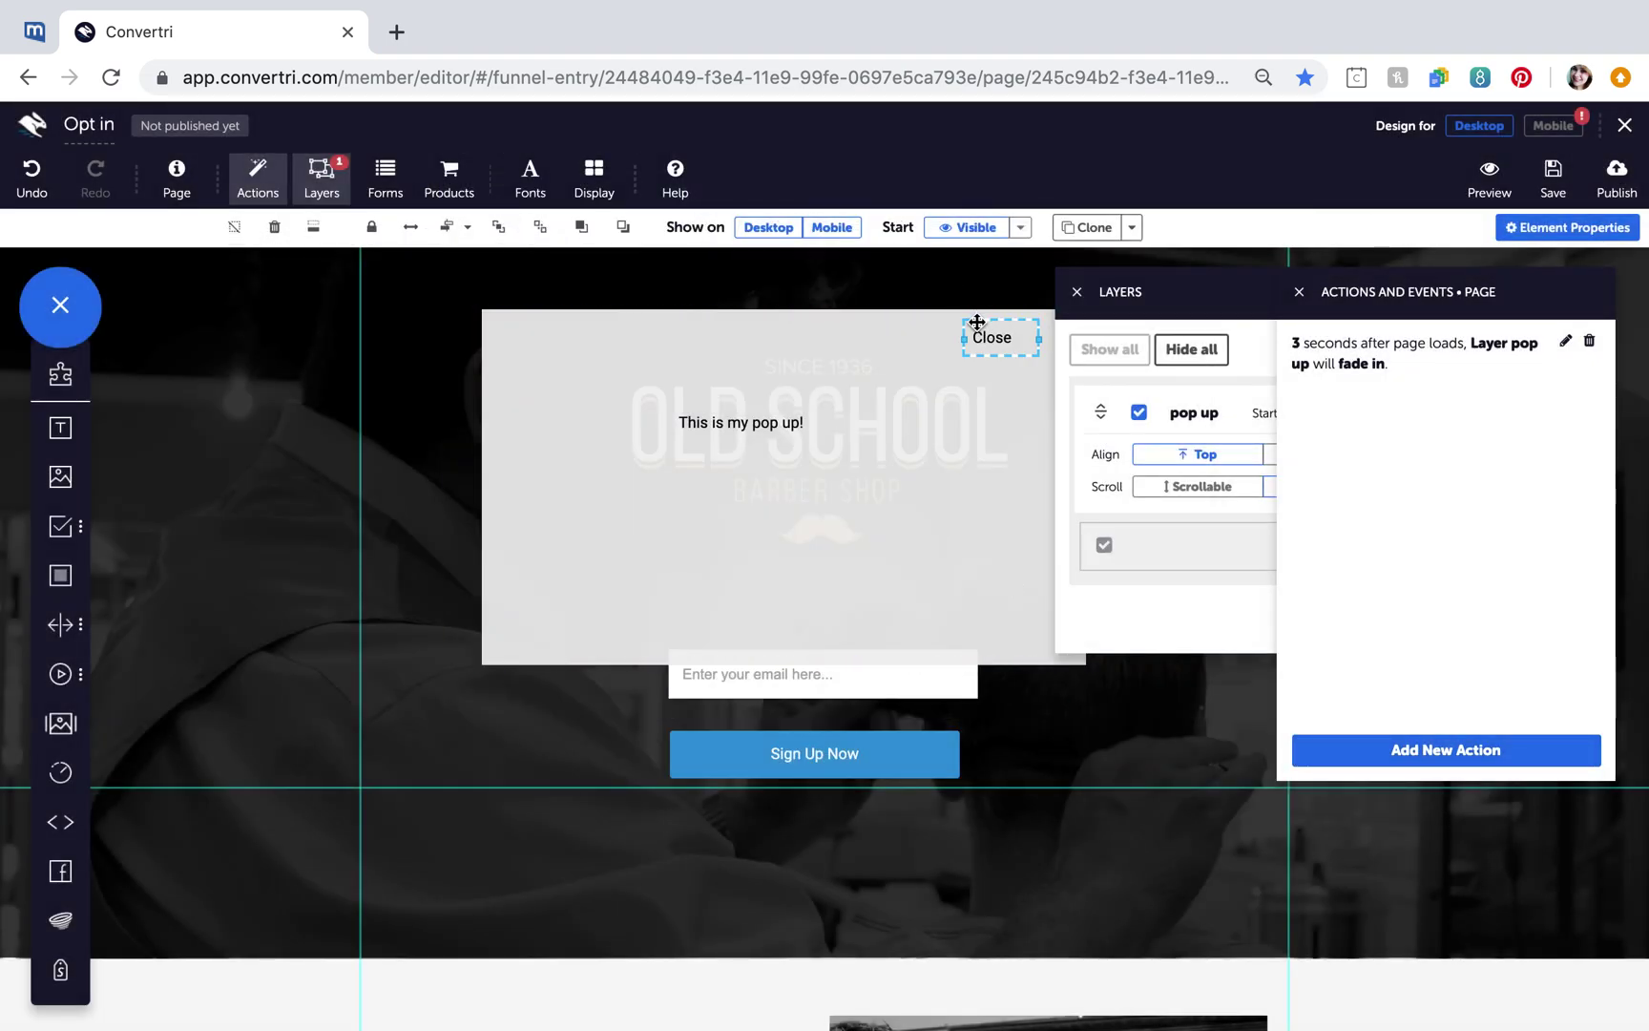
left_click(1300, 294)
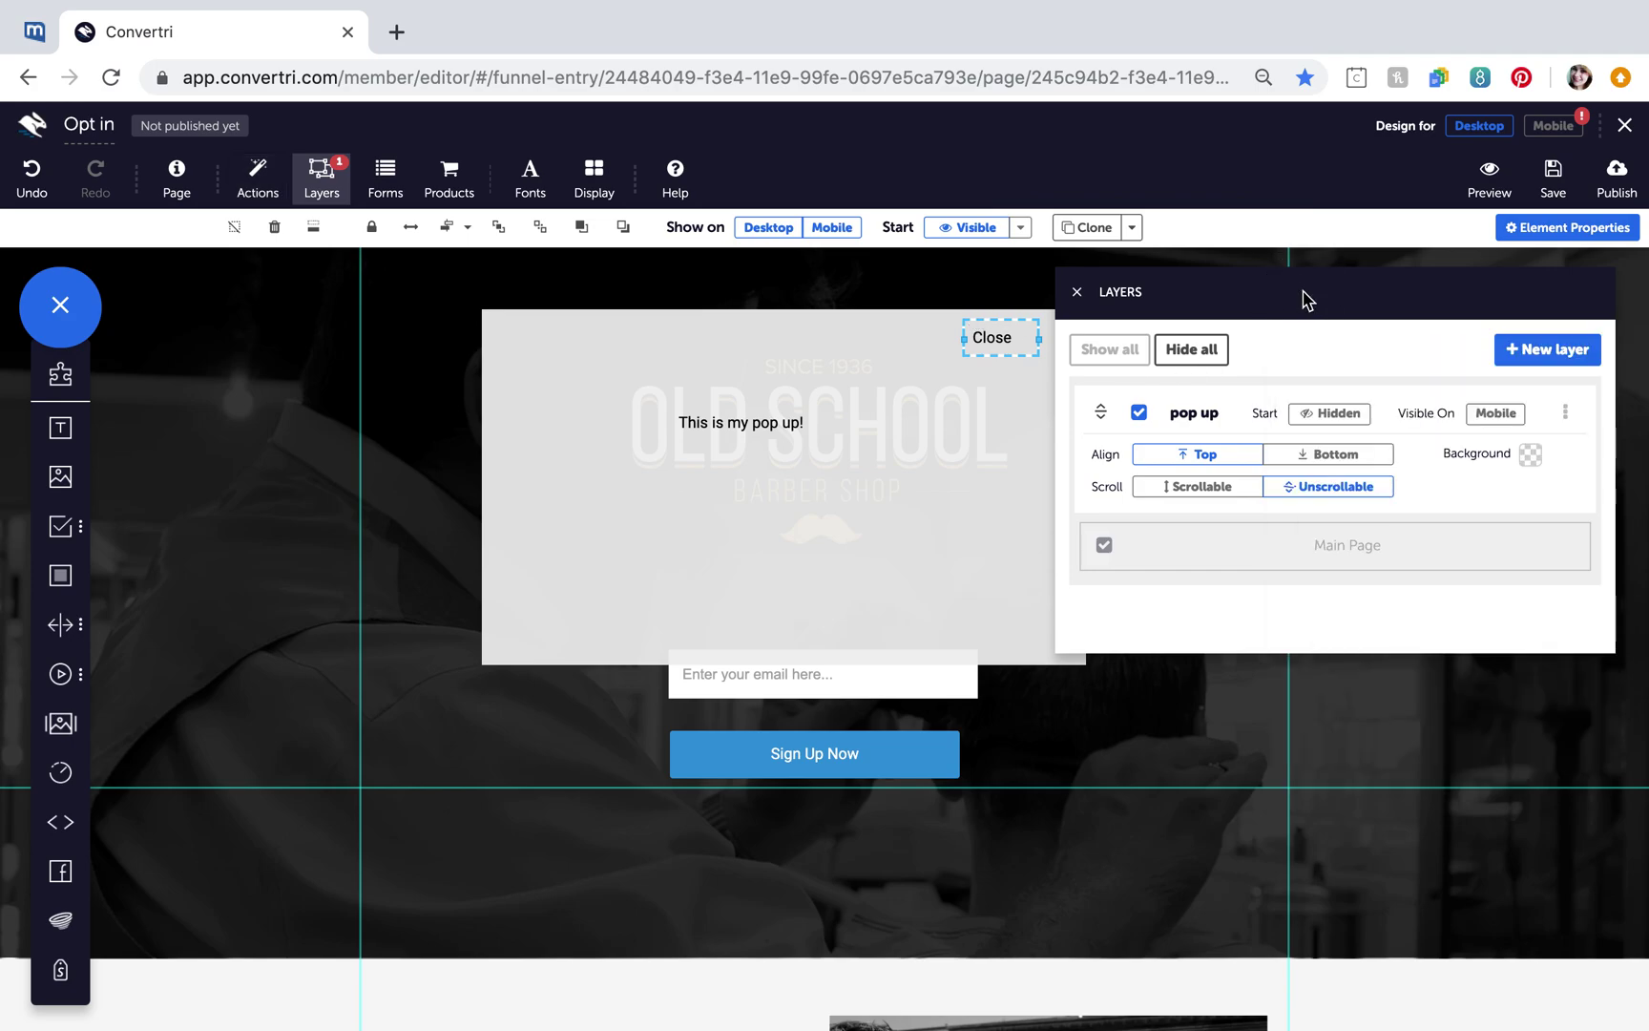
Begin a new event in the Close element's actions and events.
left_click(1535, 231)
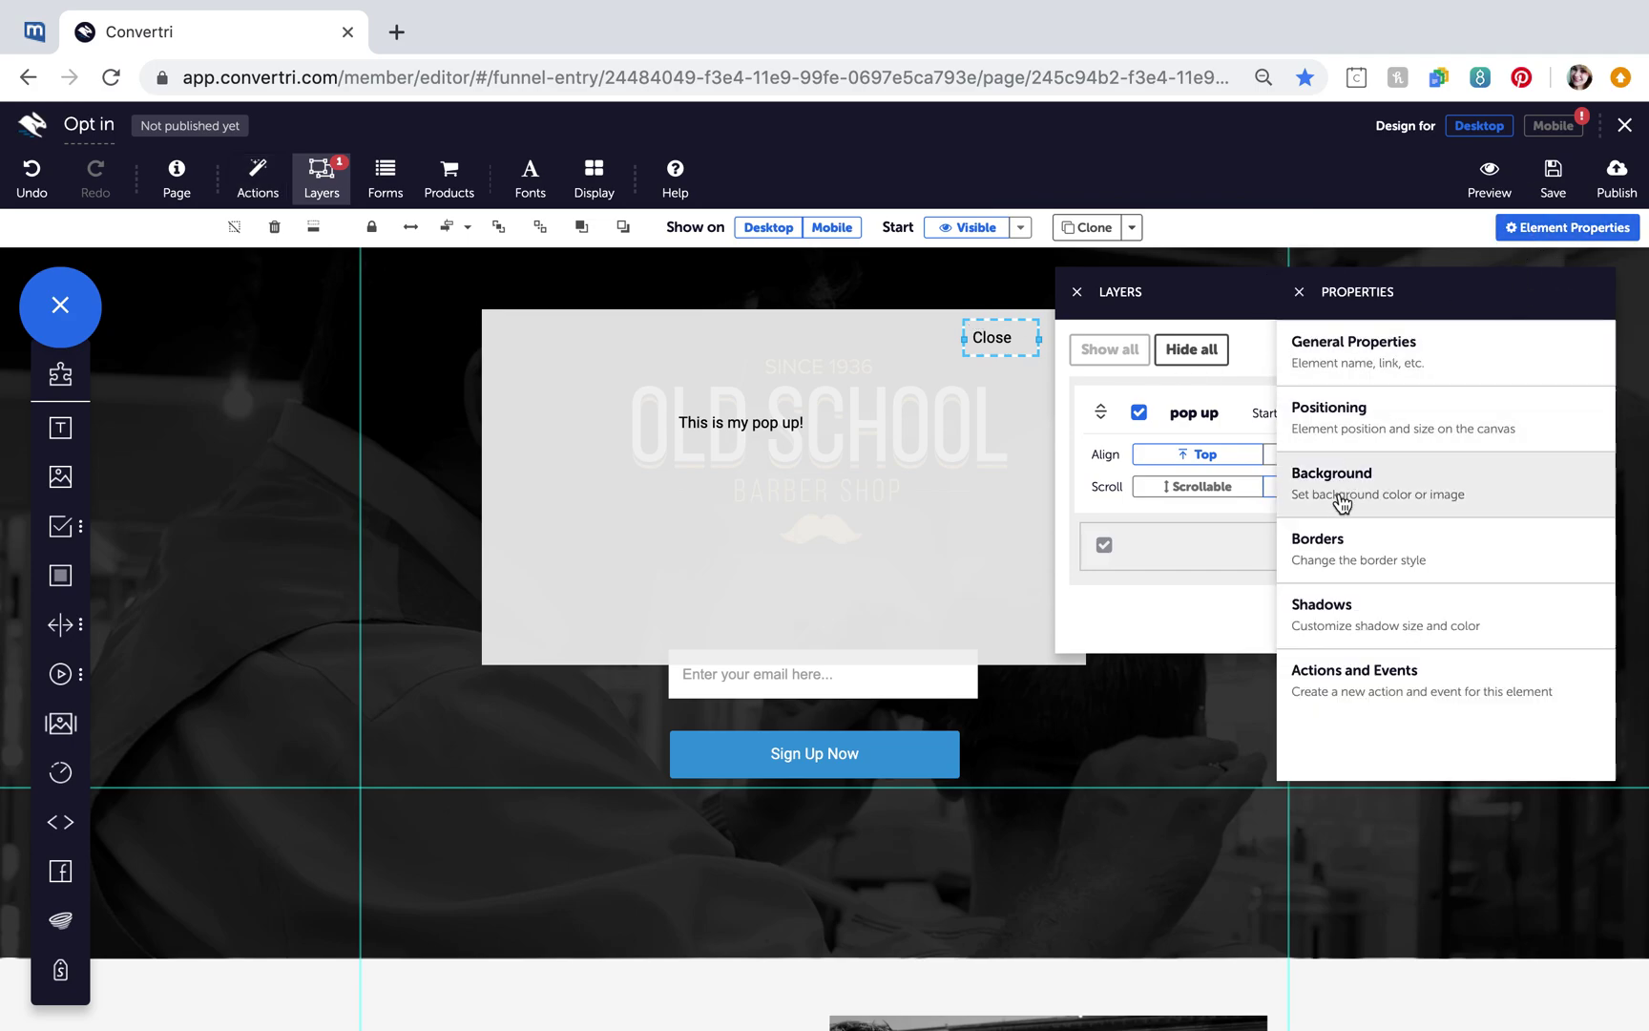
left_click(1352, 682)
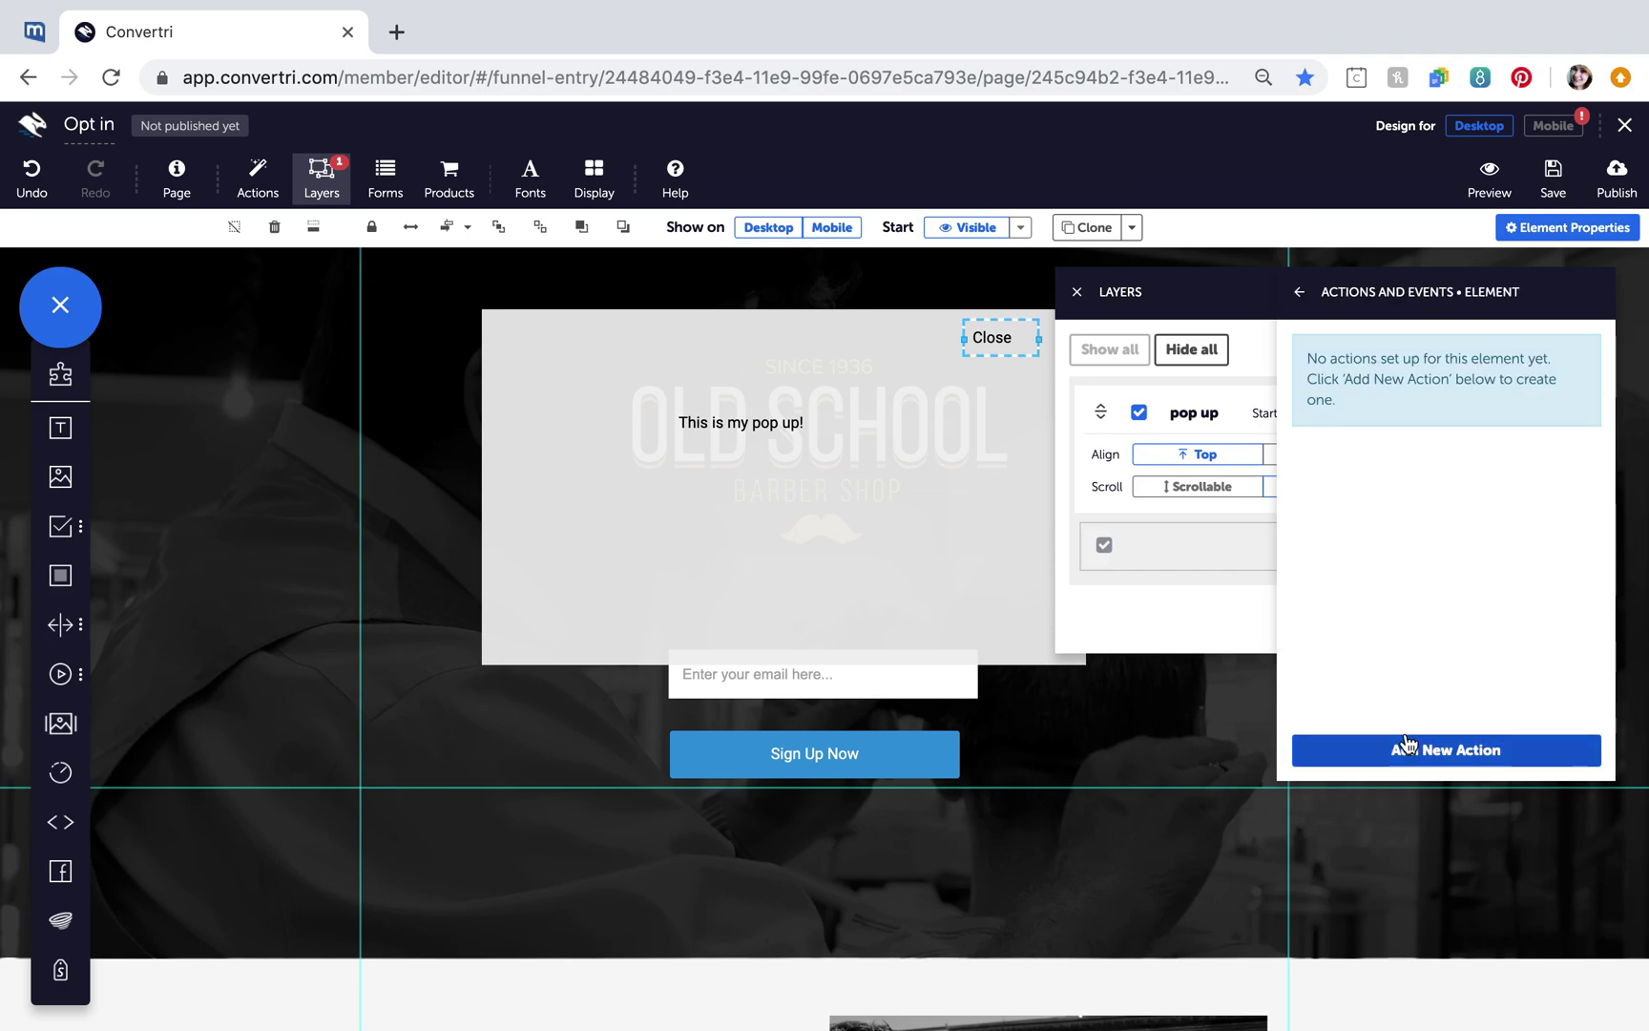
left_click(1398, 755)
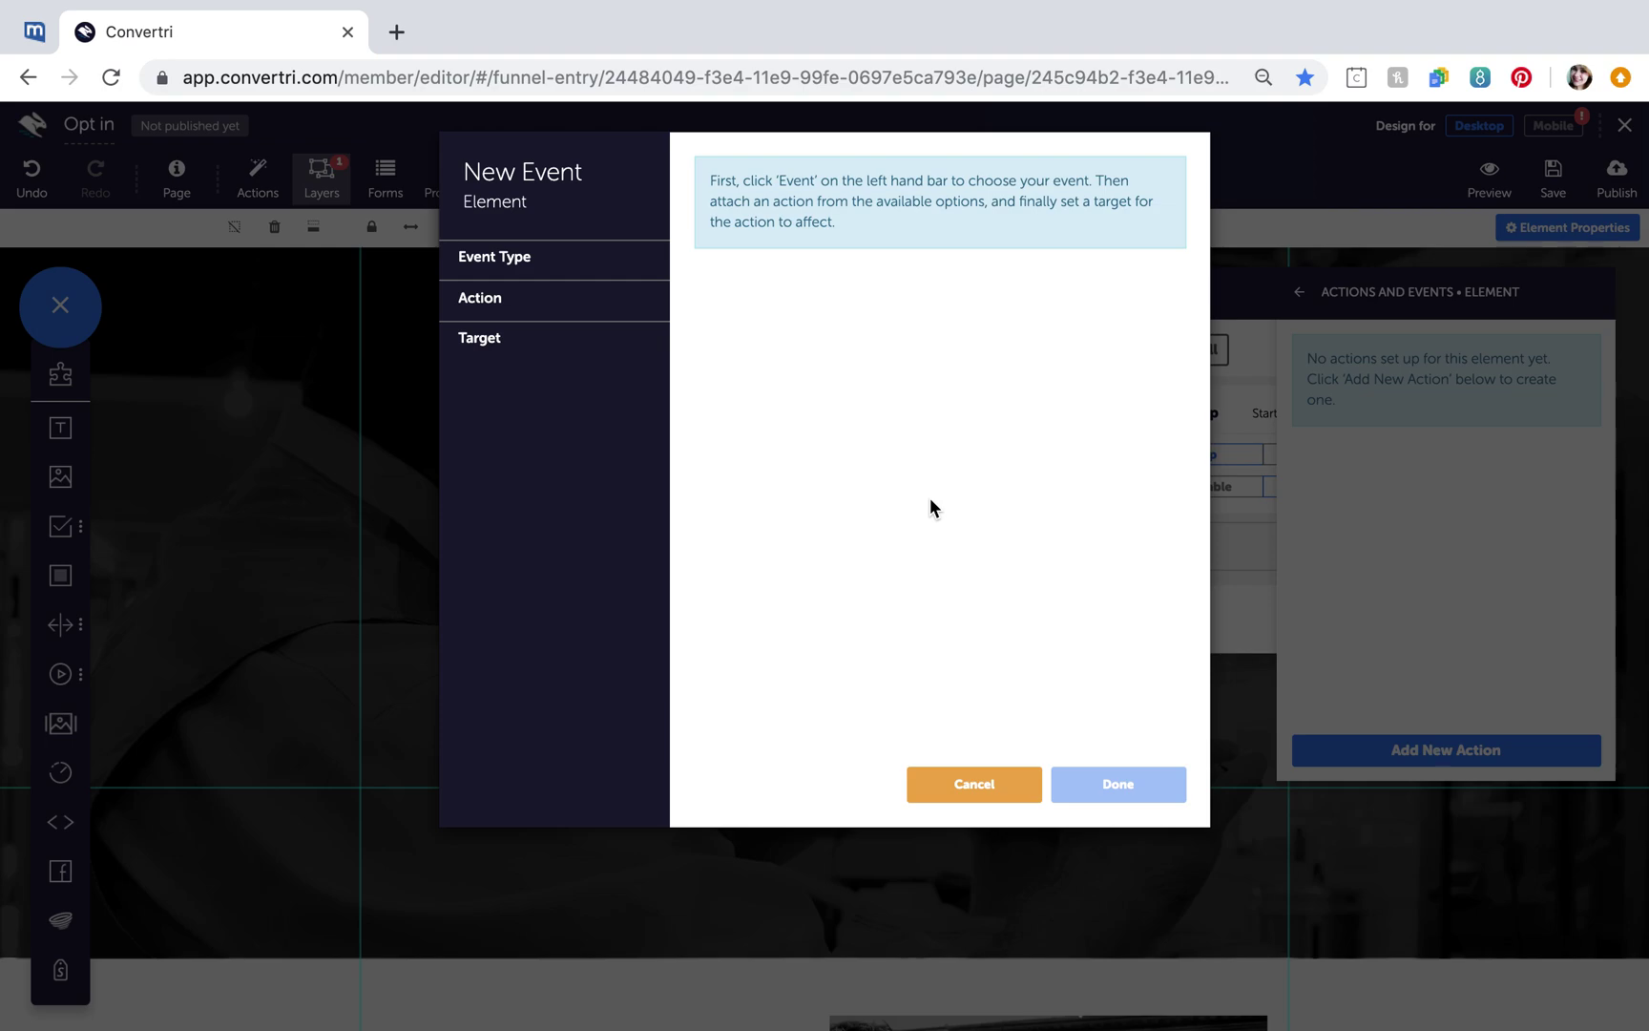
Set the Close event to trigger on click with a Hide > Fade out action.
left_click(503, 255)
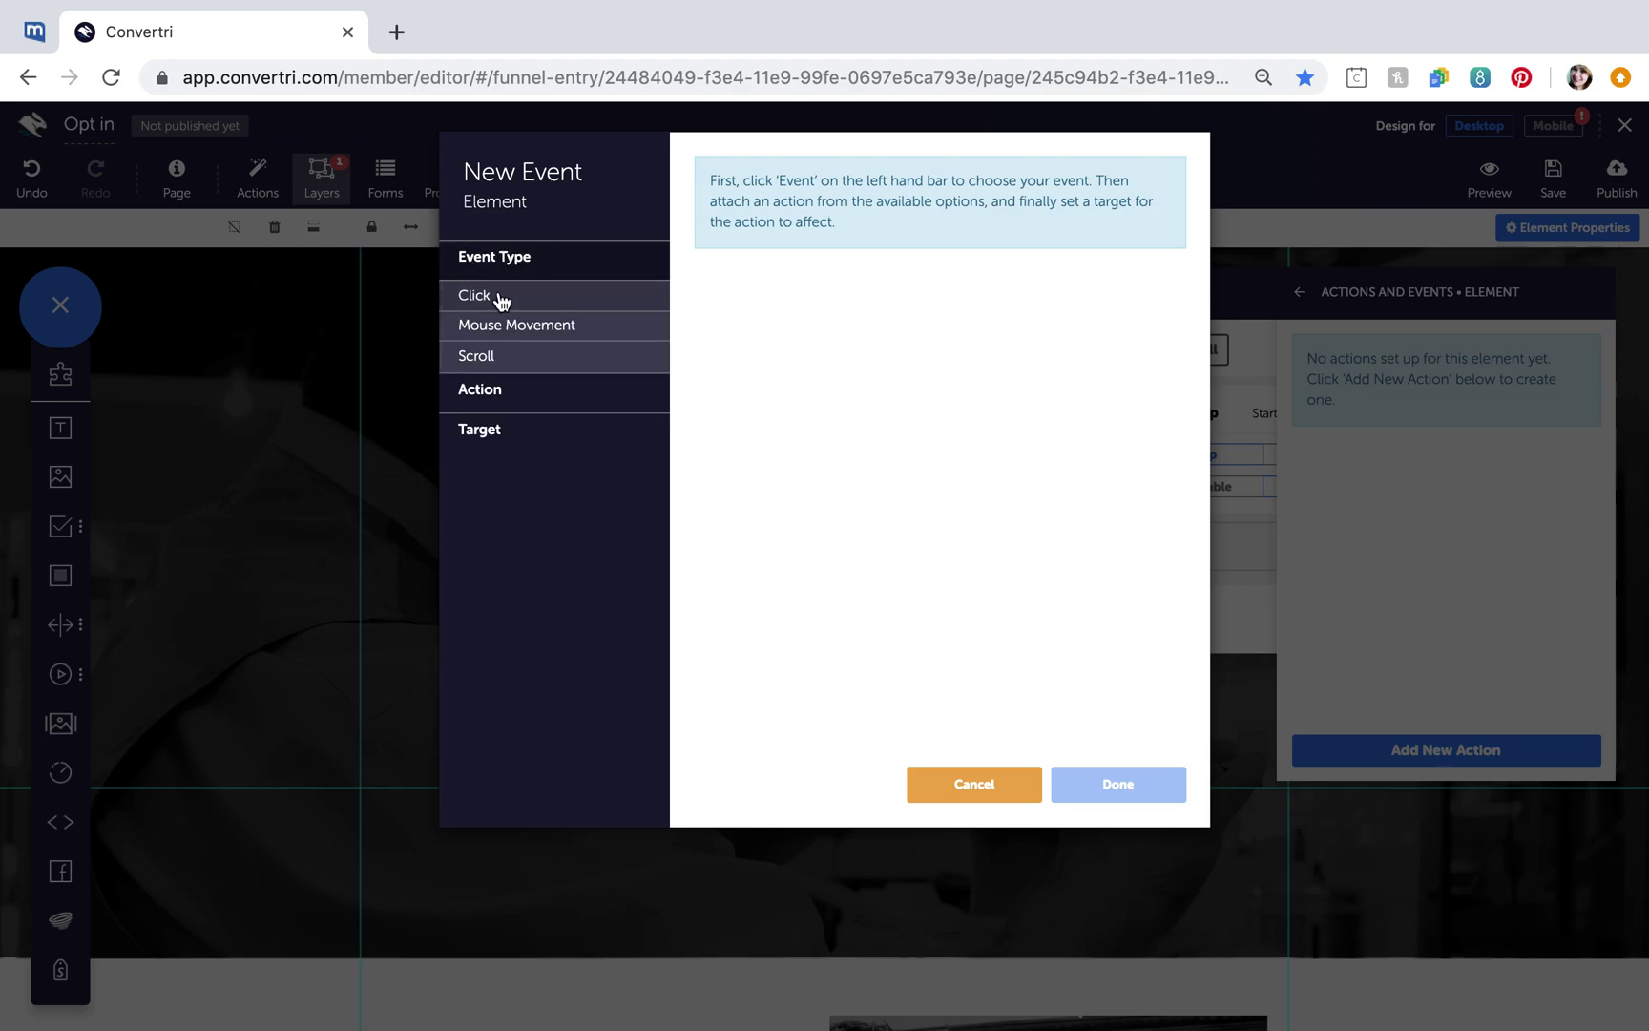
left_click(502, 301)
left_click(747, 248)
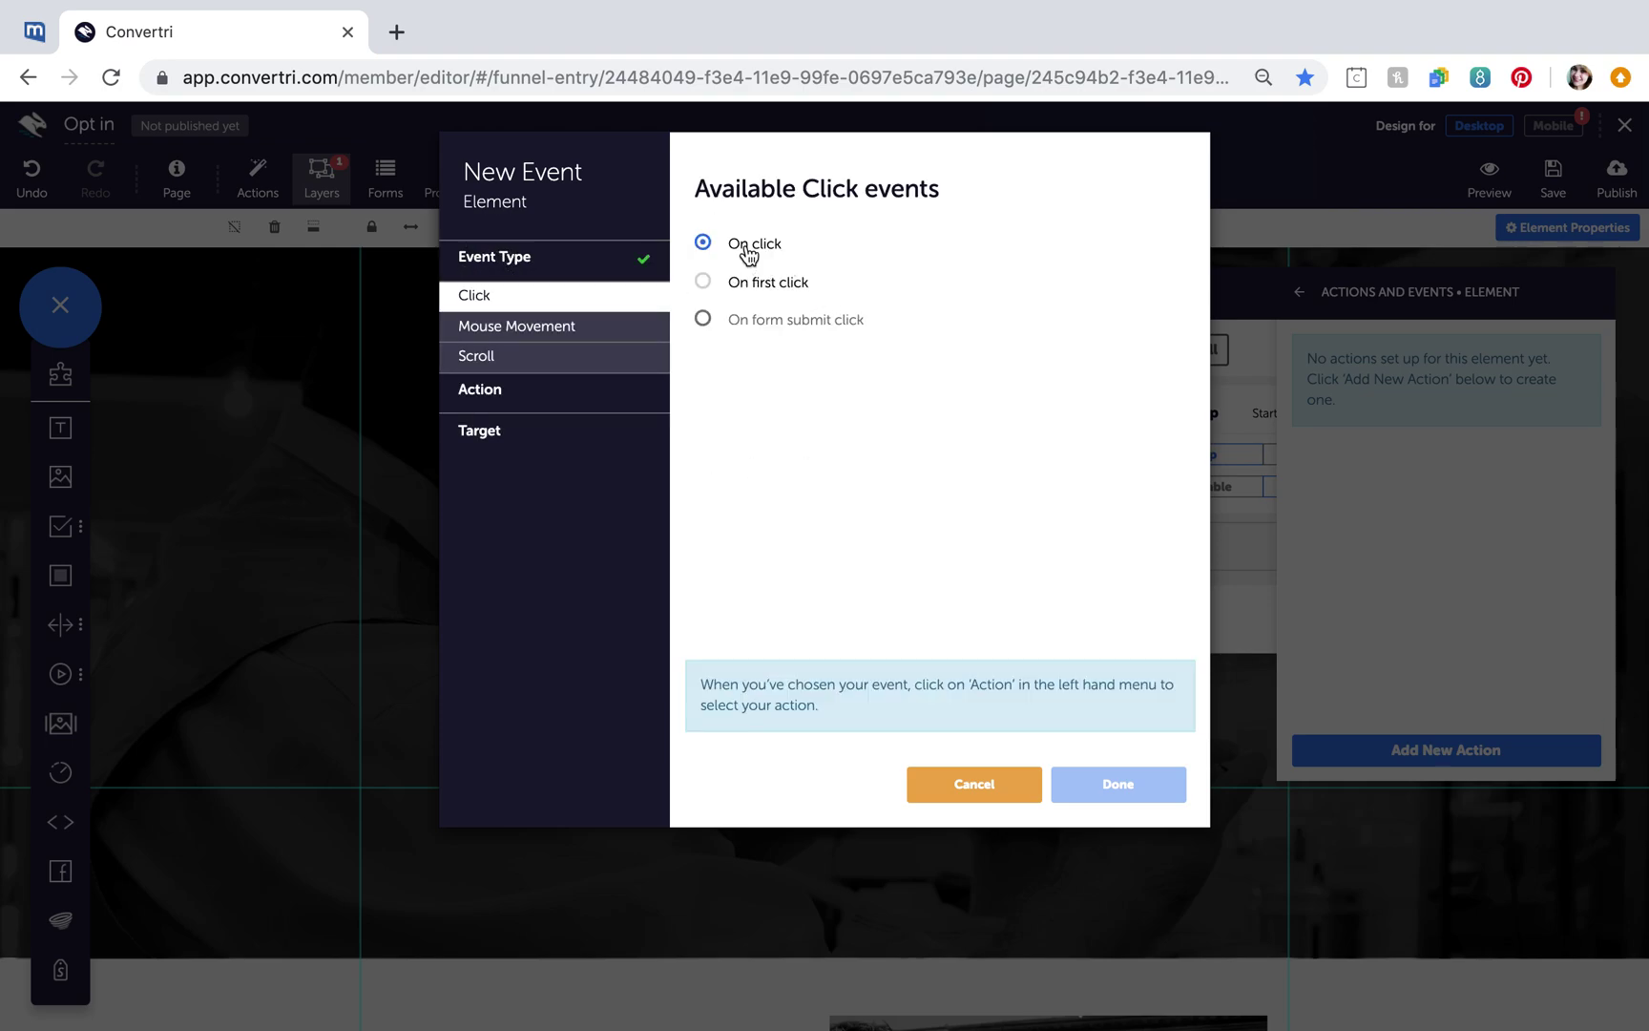
left_click(553, 400)
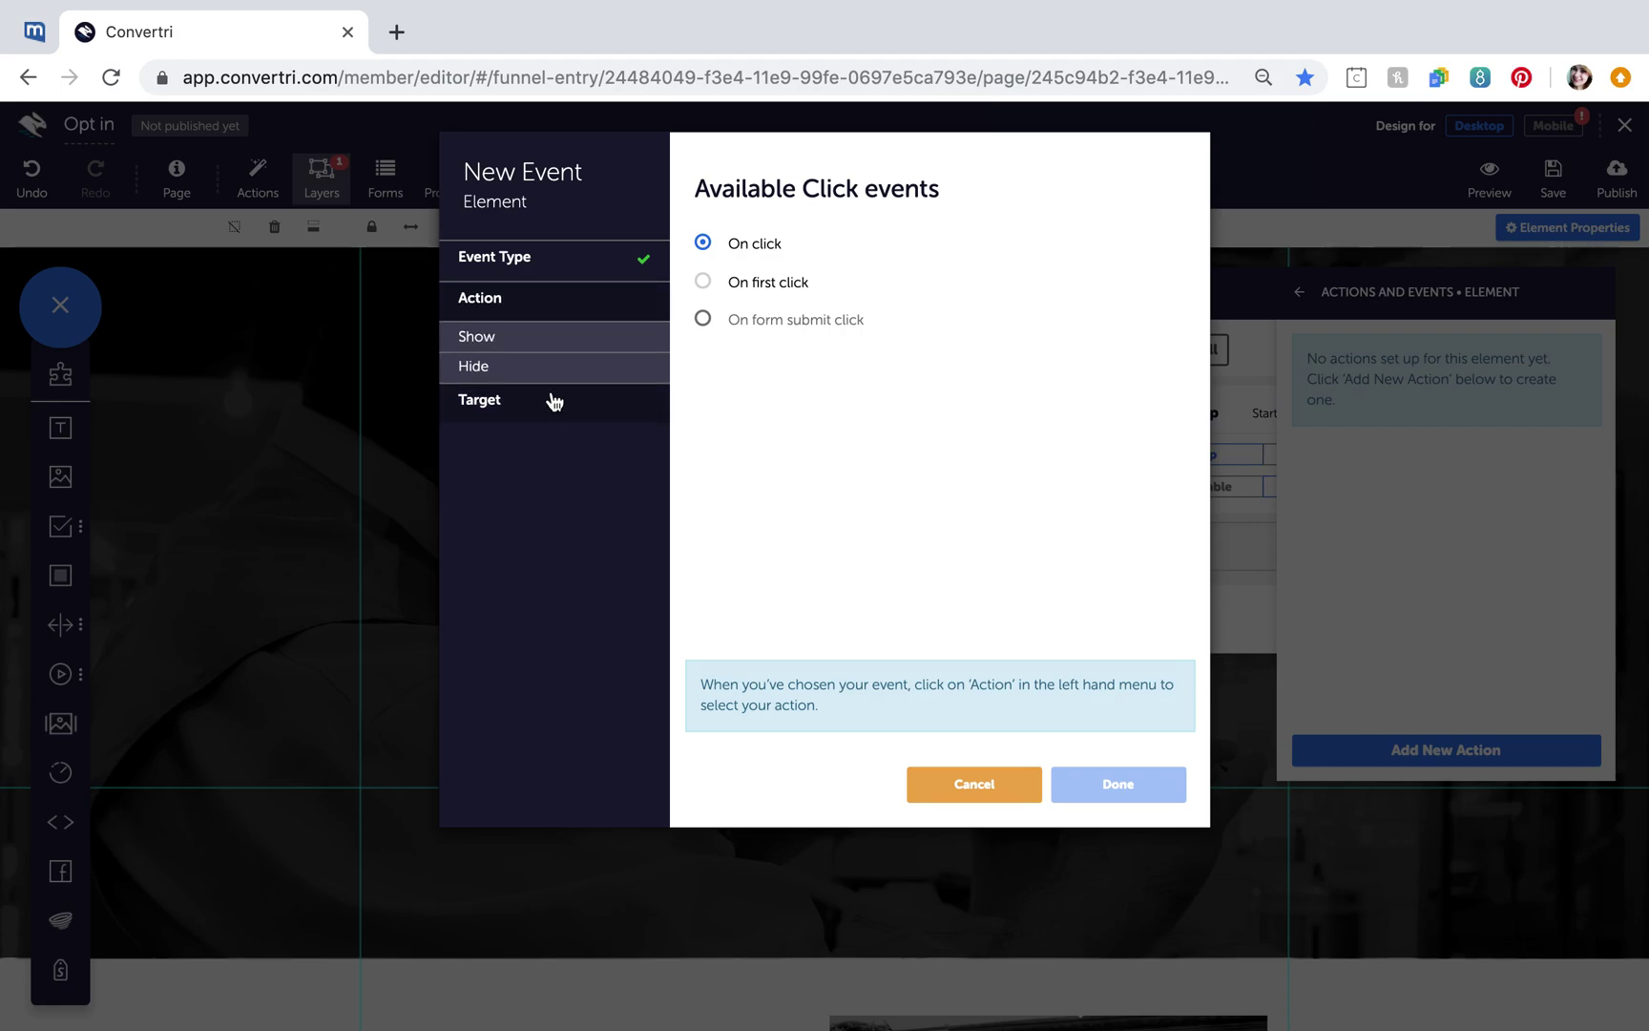
left_click(536, 364)
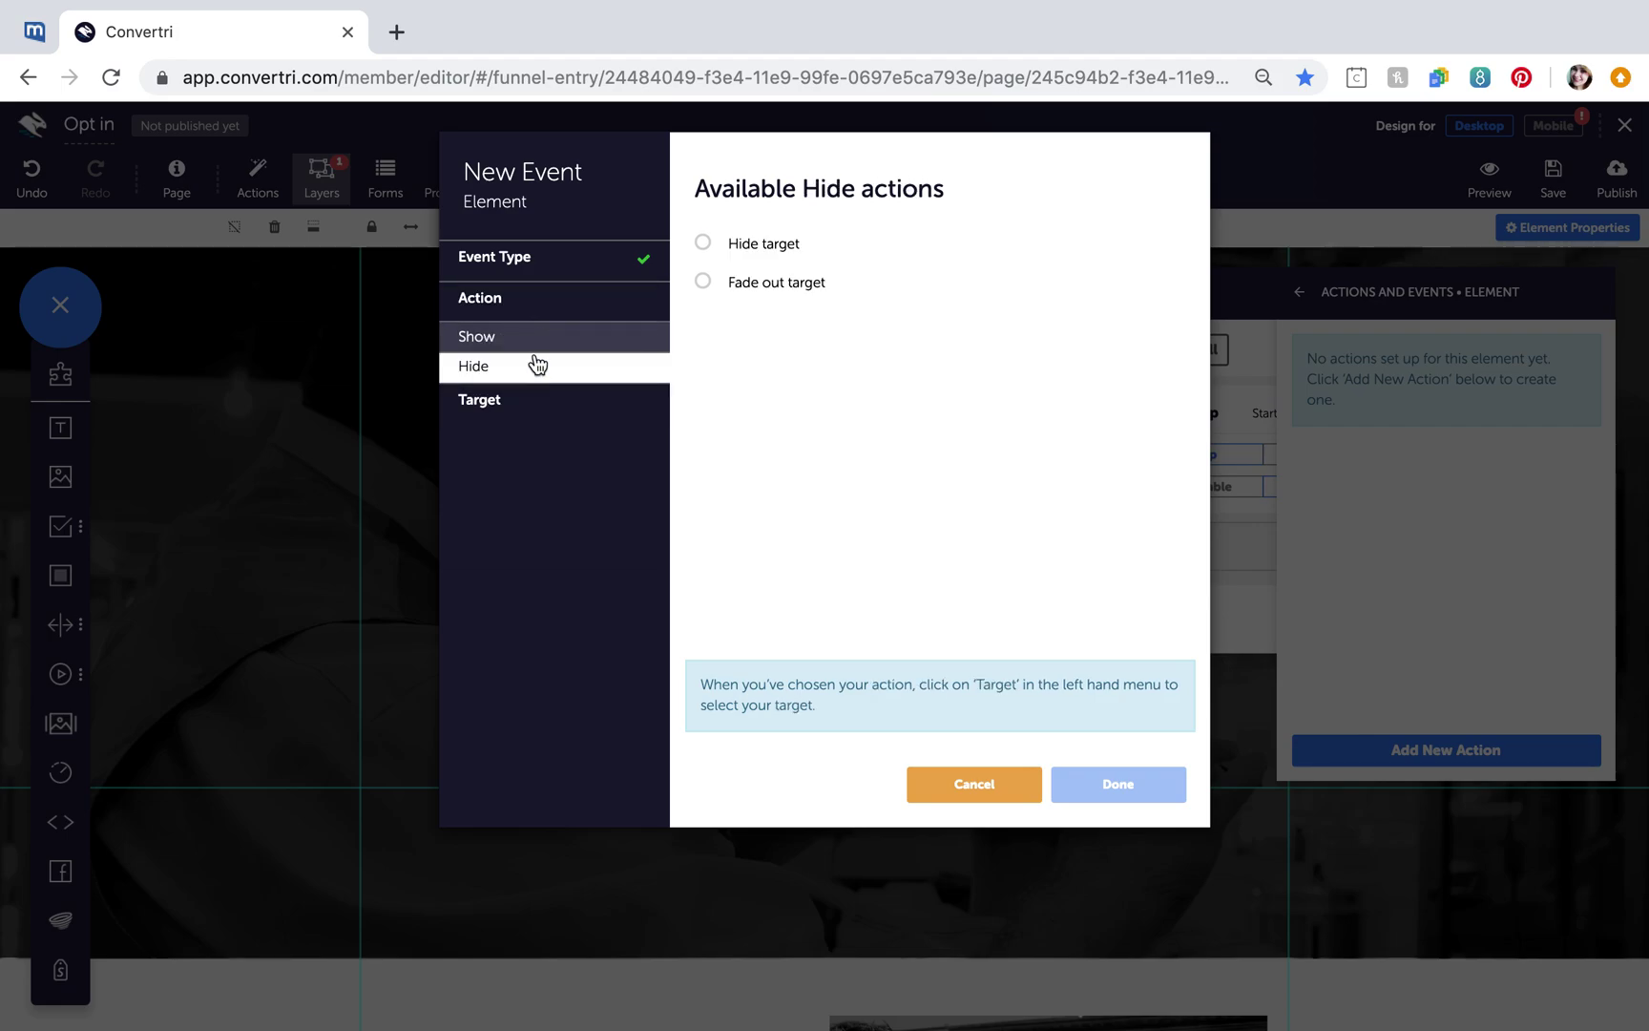
left_click(702, 280)
Target the Layer pop up for the fade-out and confirm the event.
left_click(474, 397)
left_click(839, 265)
left_click(804, 309)
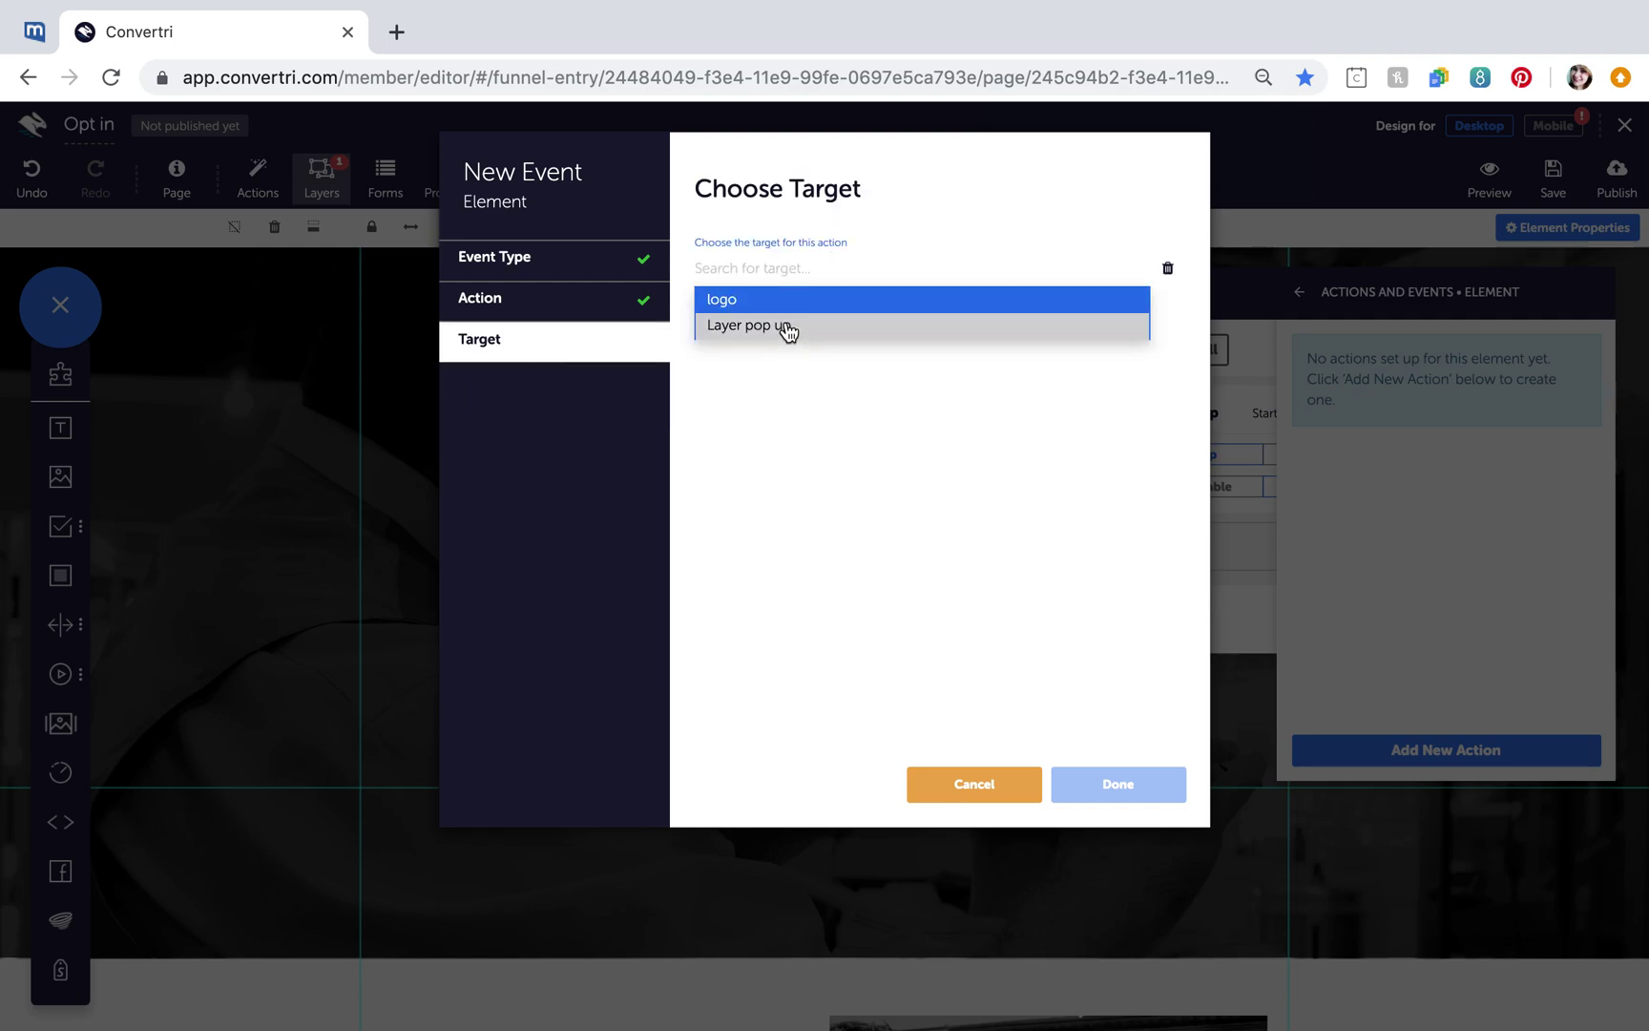
left_click(787, 332)
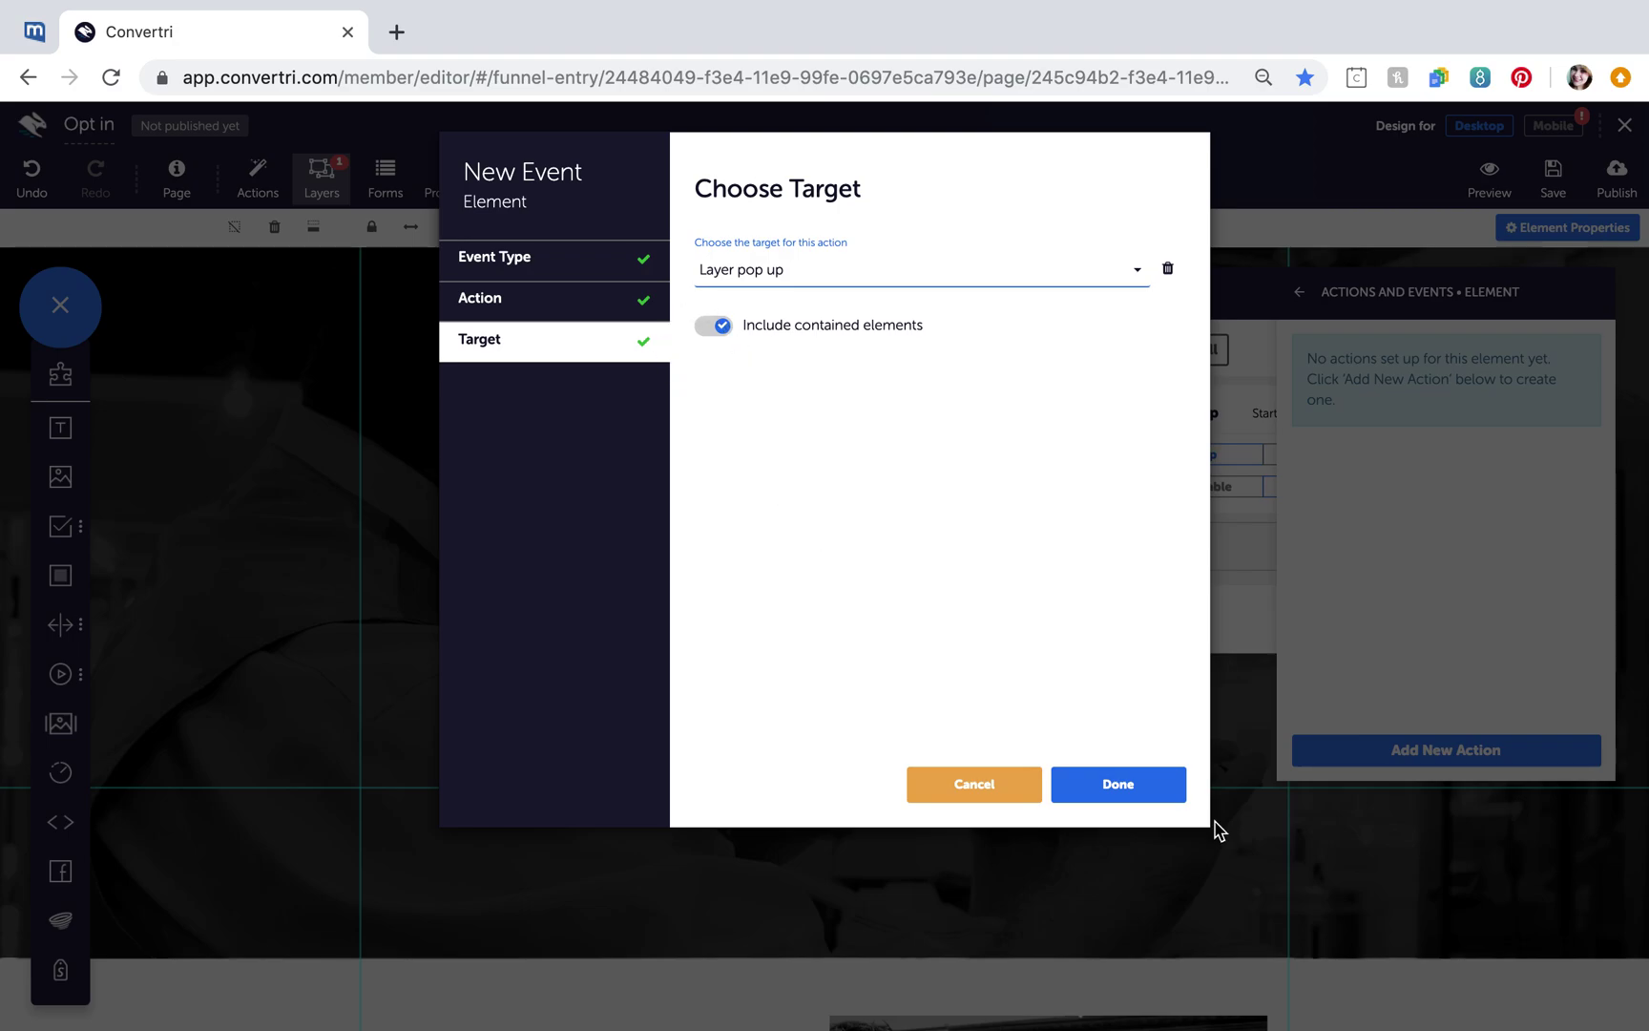
left_click(1171, 784)
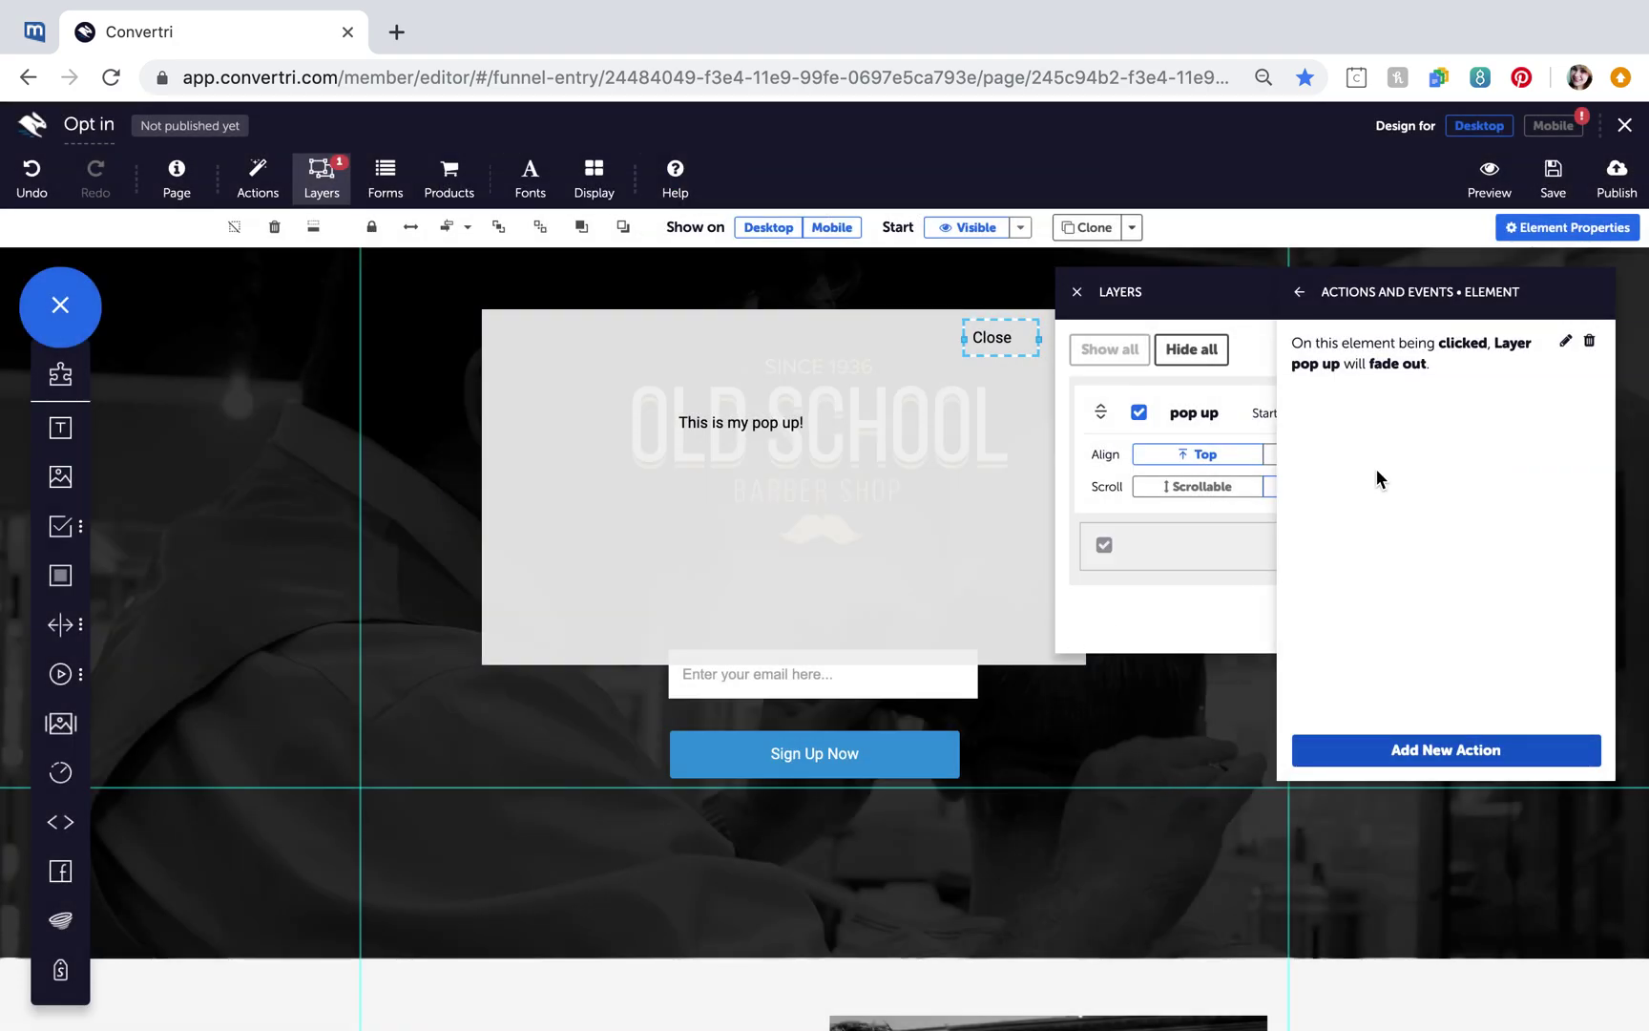
Save the opt-in page and launch its preview to check the delayed pop-up.
left_click(1553, 177)
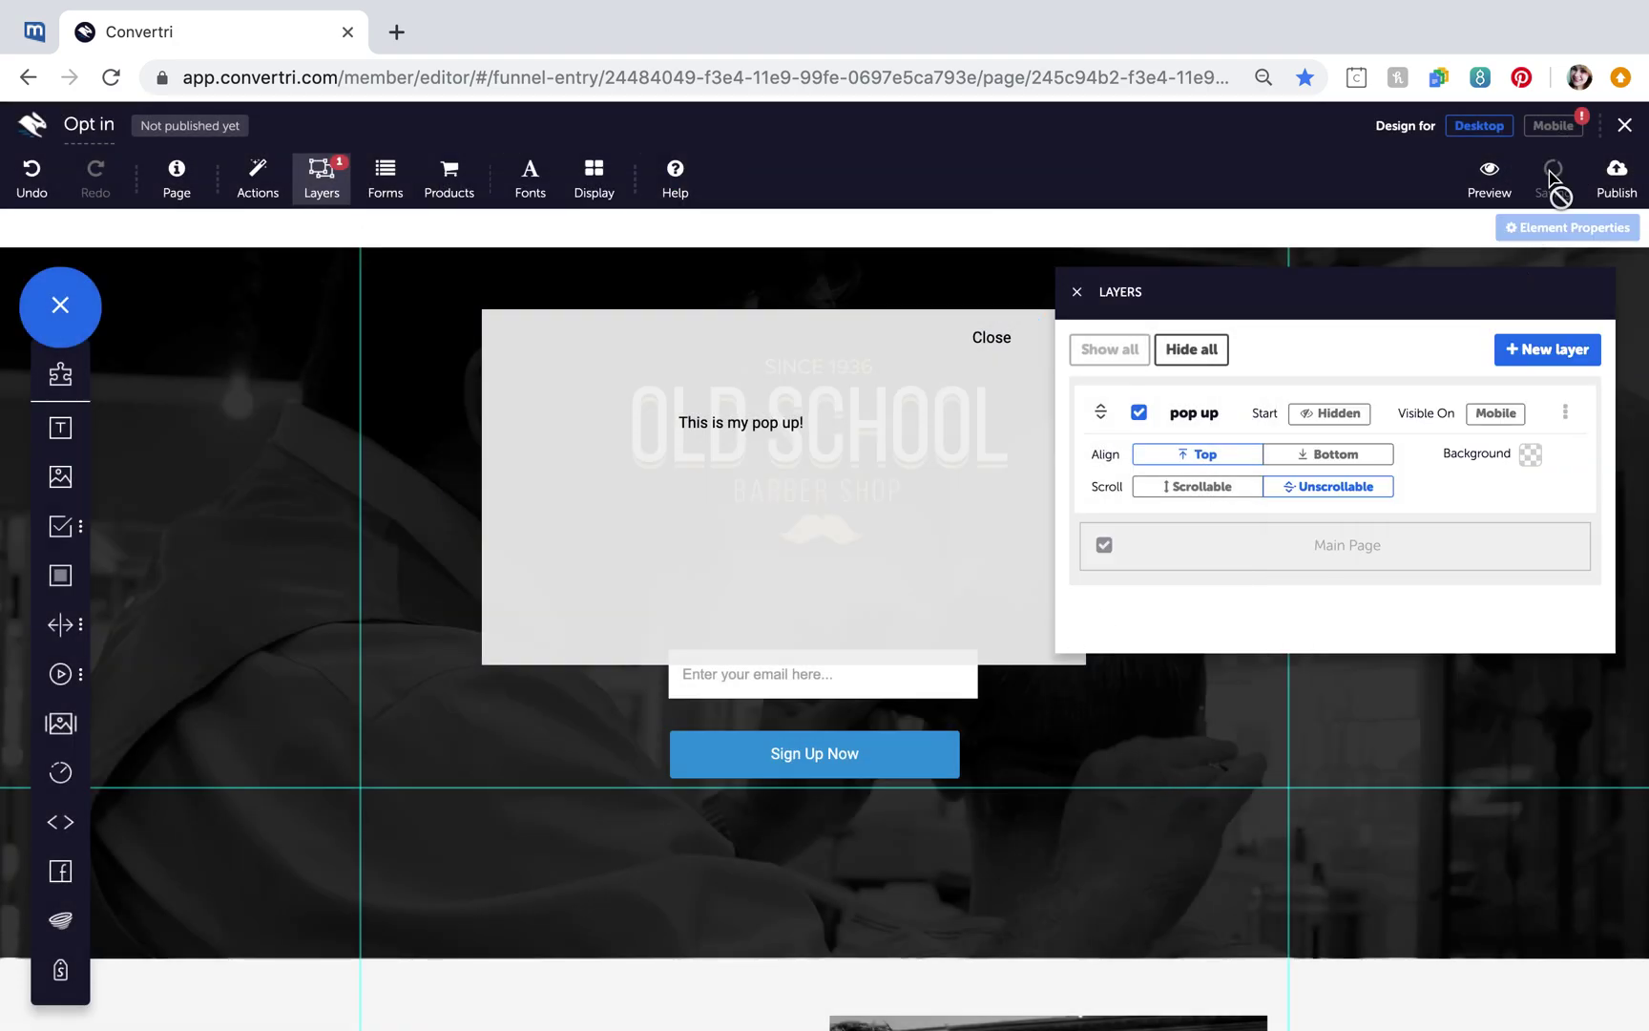
left_click(1492, 178)
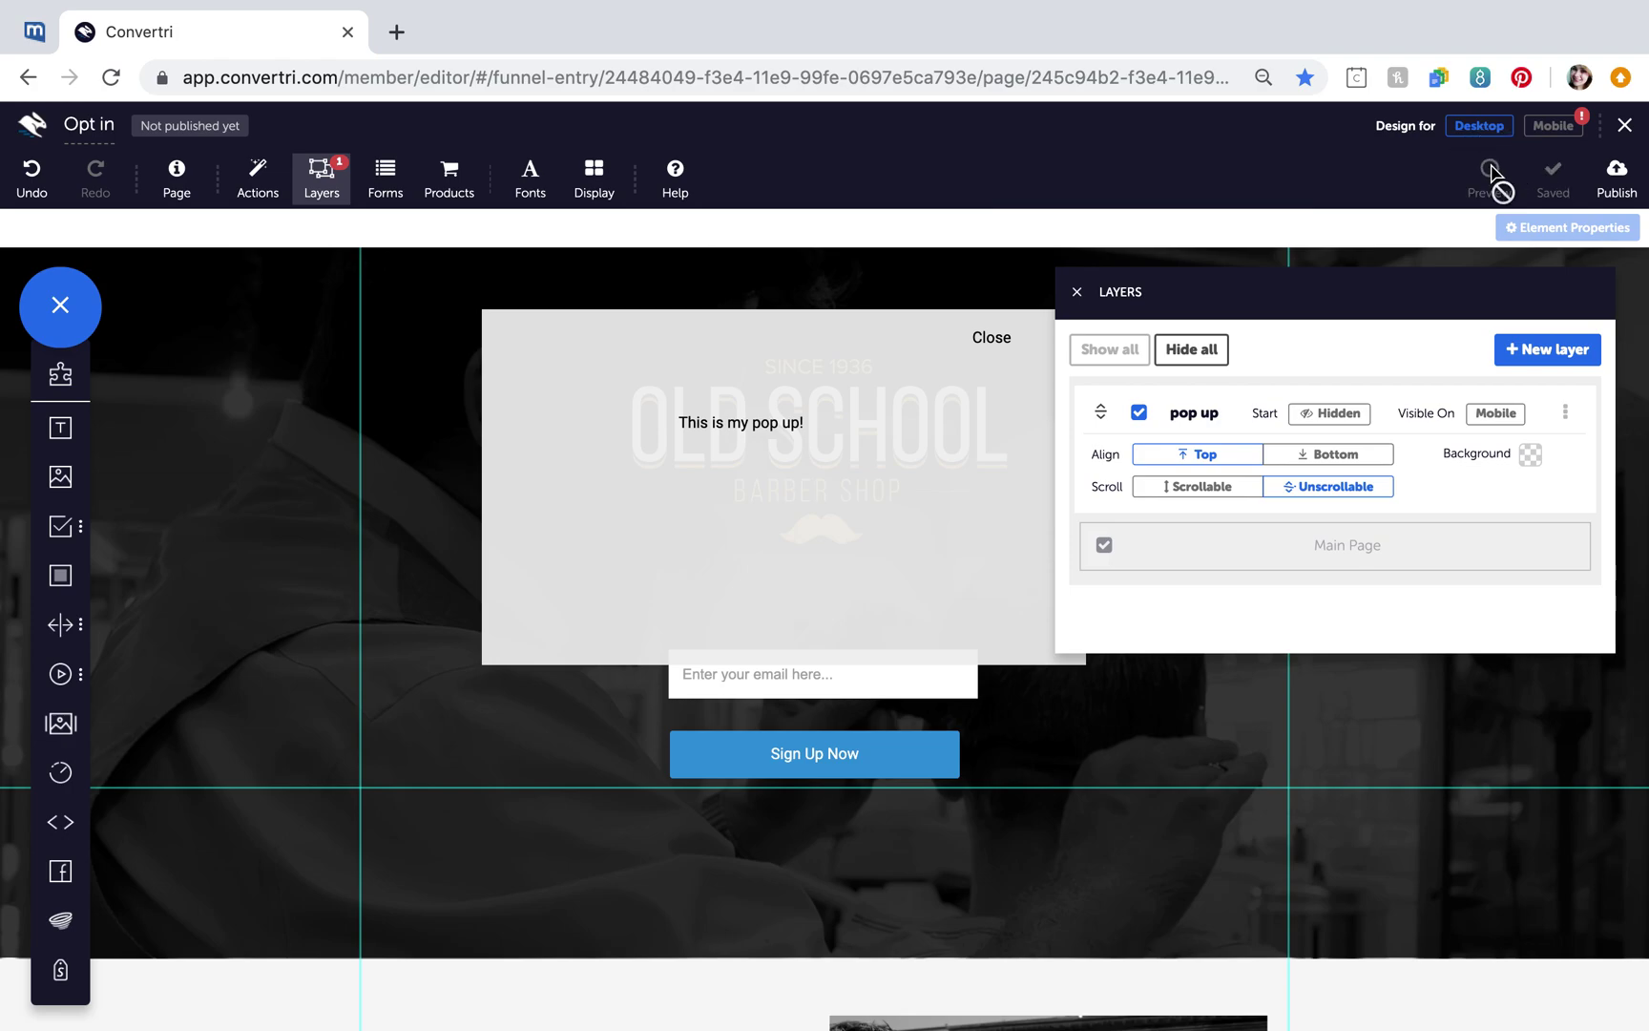
left_click(1492, 173)
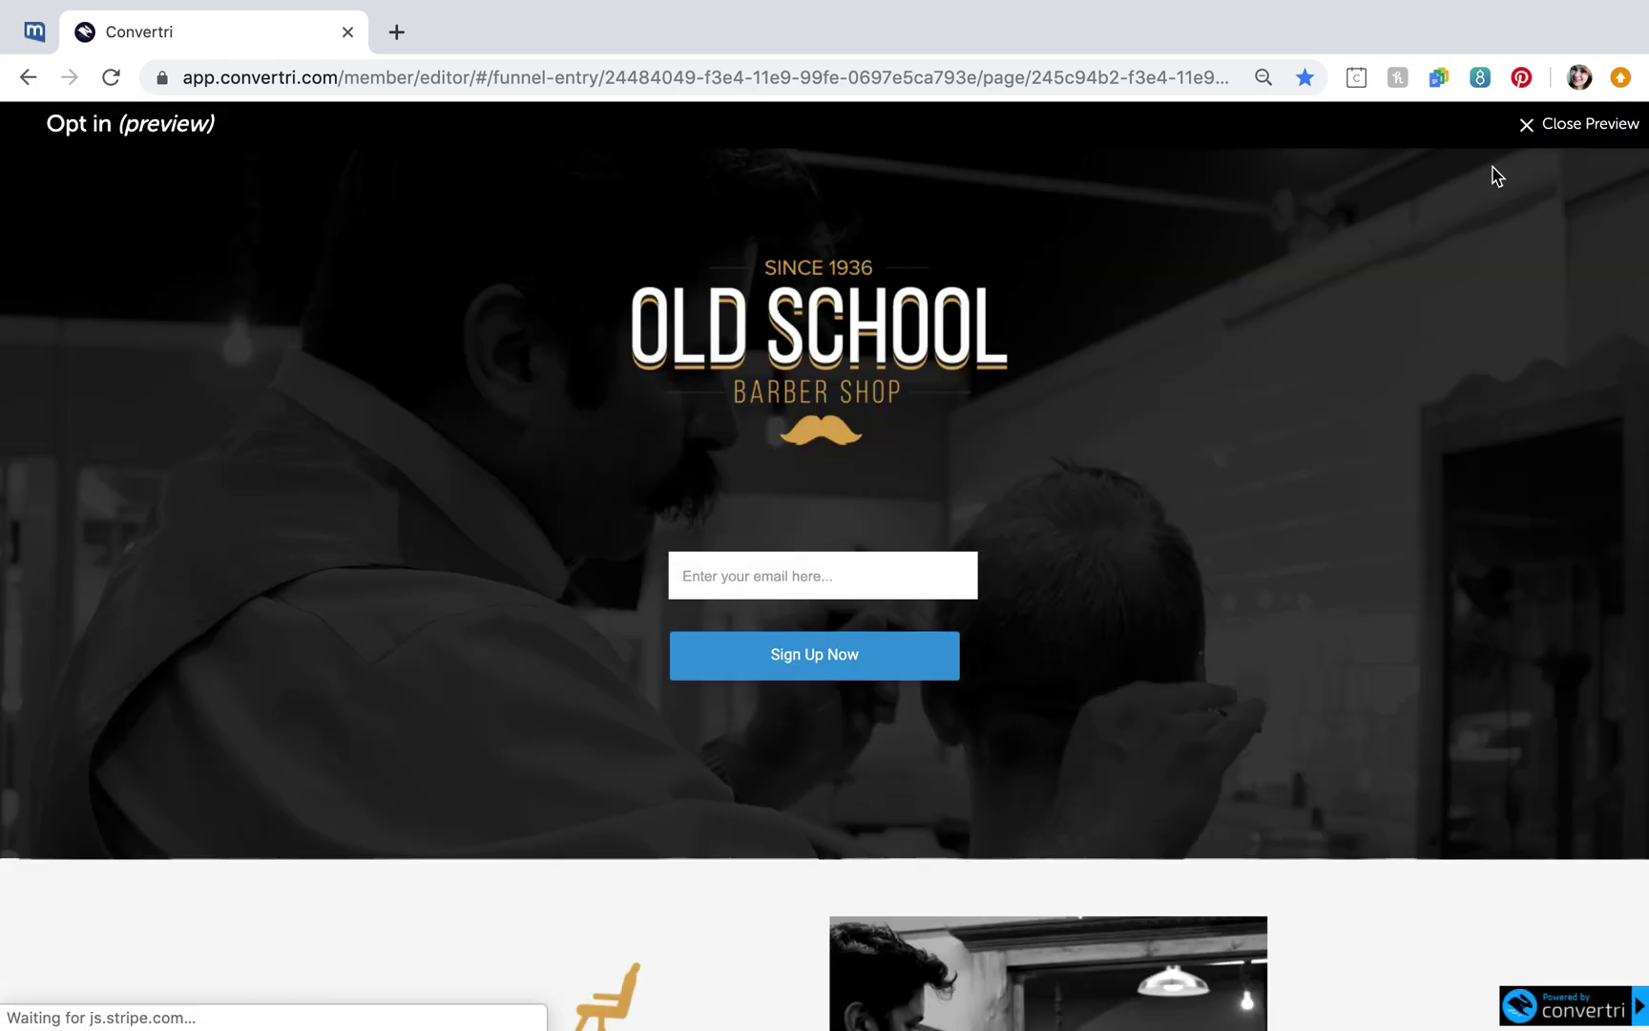